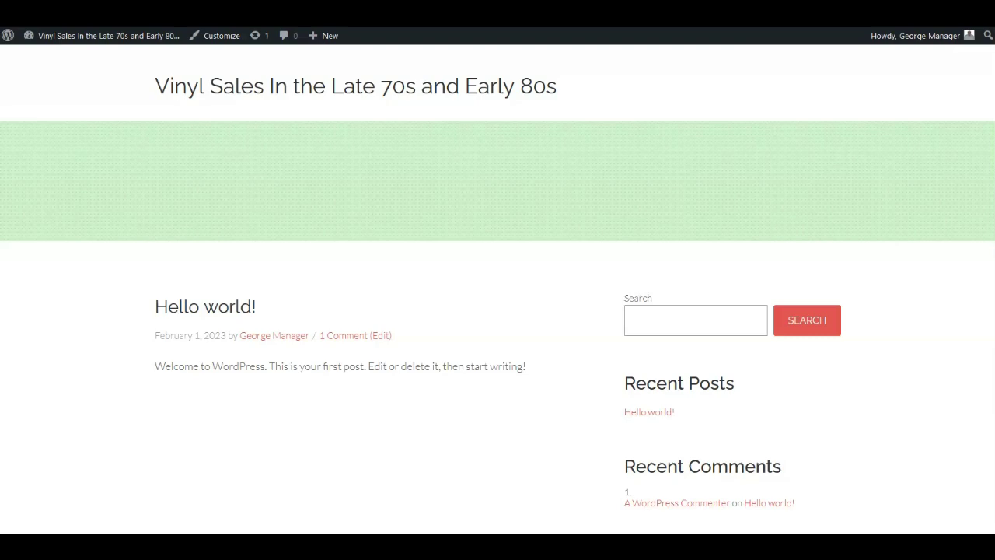
pyautogui.moveTo(70, 39)
pyautogui.hotkey('alt', 'Left')
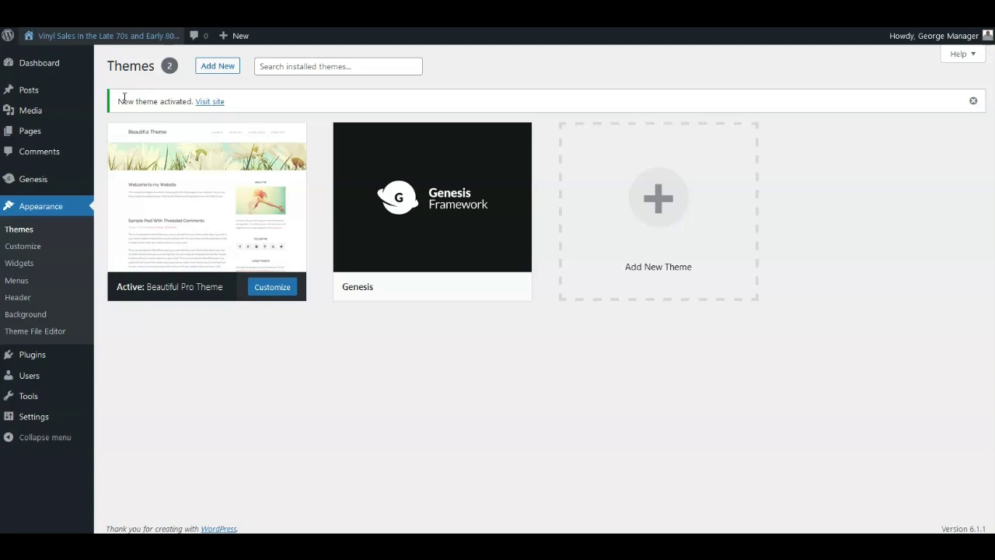
pyautogui.moveTo(18, 134)
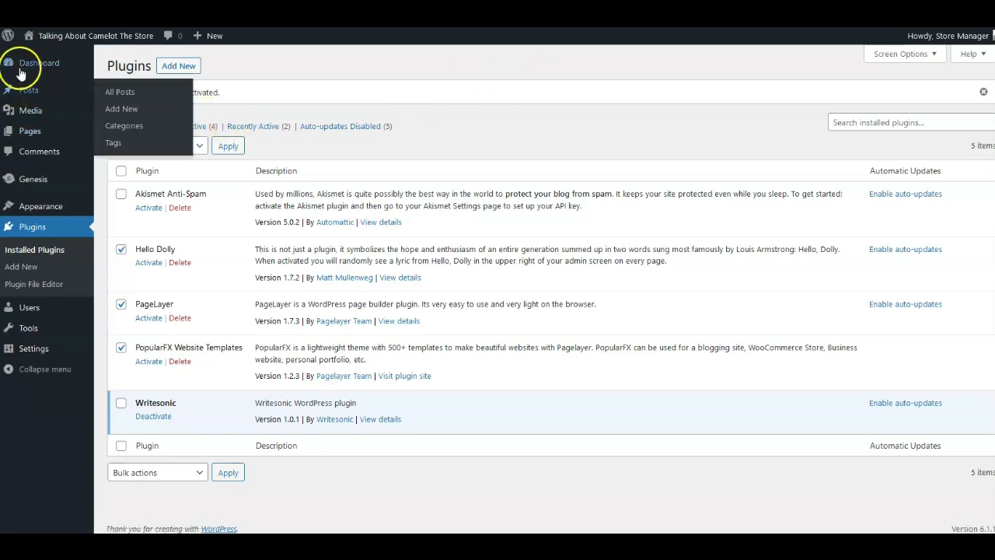
pyautogui.moveTo(23, 70)
pyautogui.moveTo(85, 41)
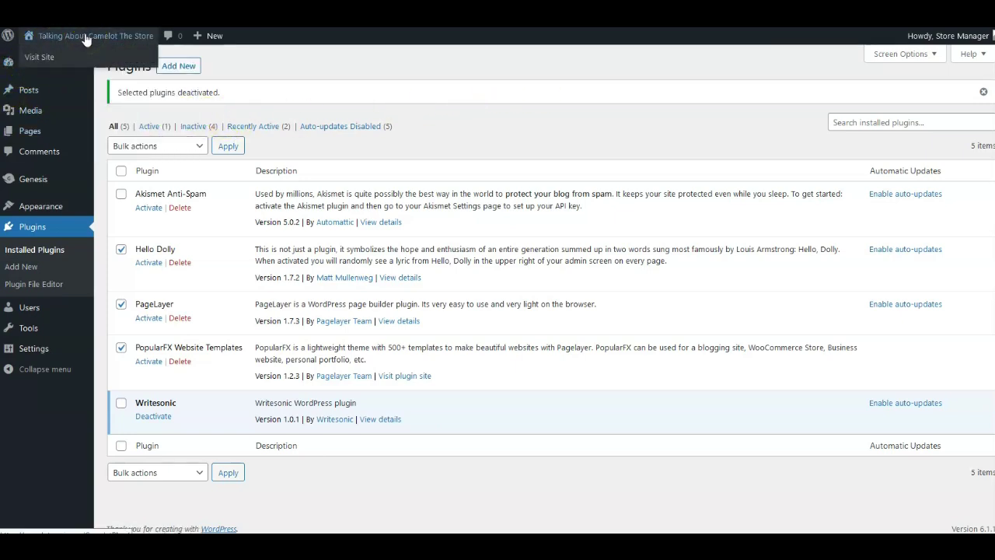
pyautogui.moveTo(84, 89)
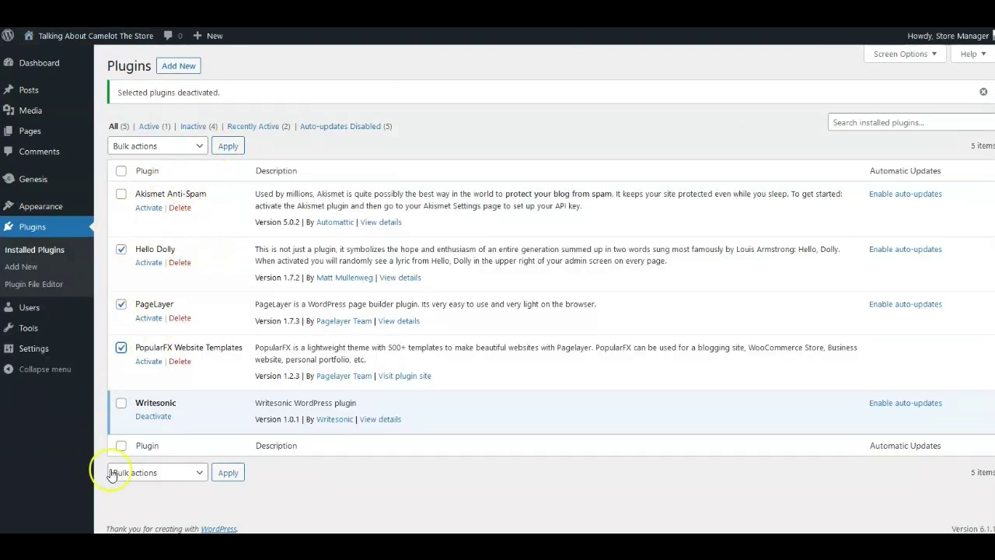
# Step: Bulk-delete the selected Hello Dolly, PageLayer and PopularFX Website Templates plugins together with their data
pyautogui.click(137, 474)
pyautogui.click(130, 383)
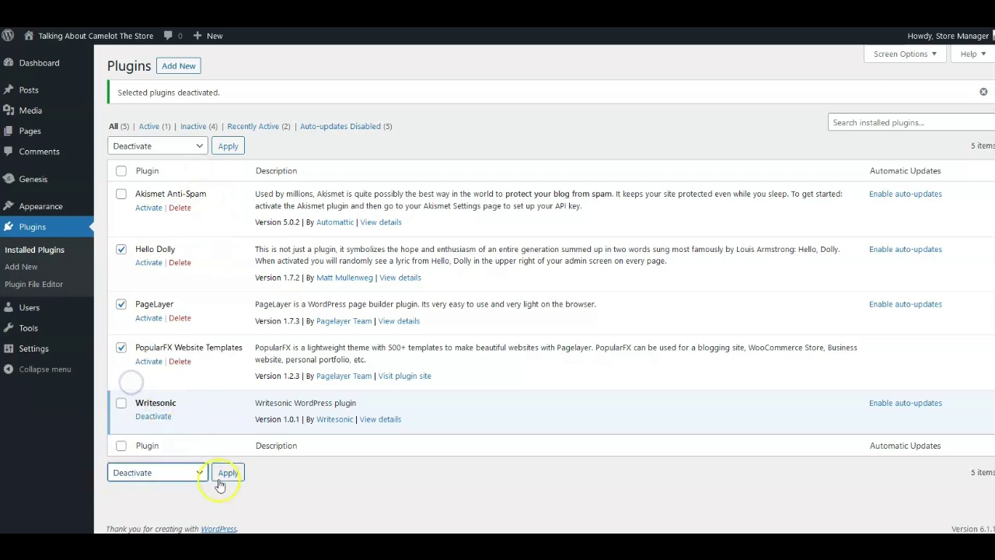
pyautogui.click(228, 472)
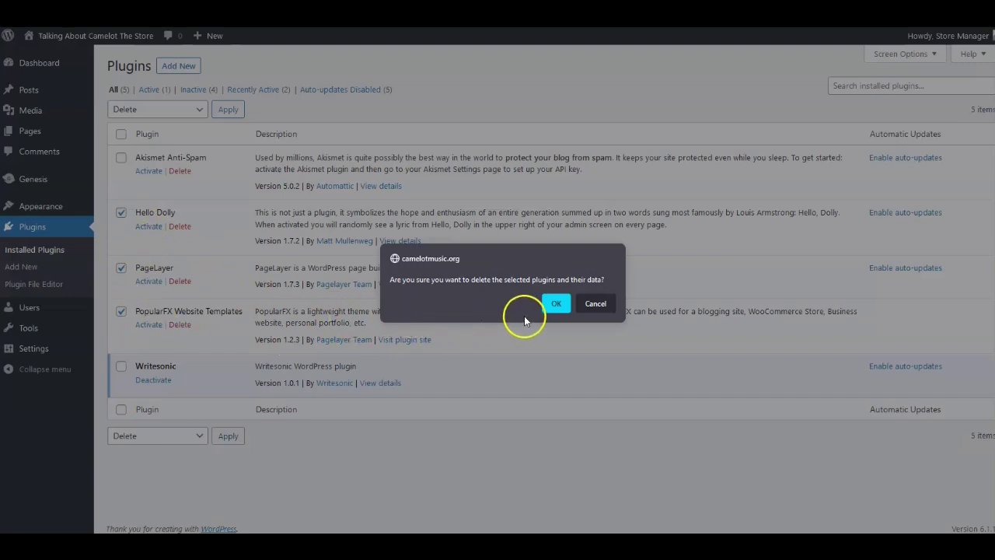
pyautogui.click(556, 306)
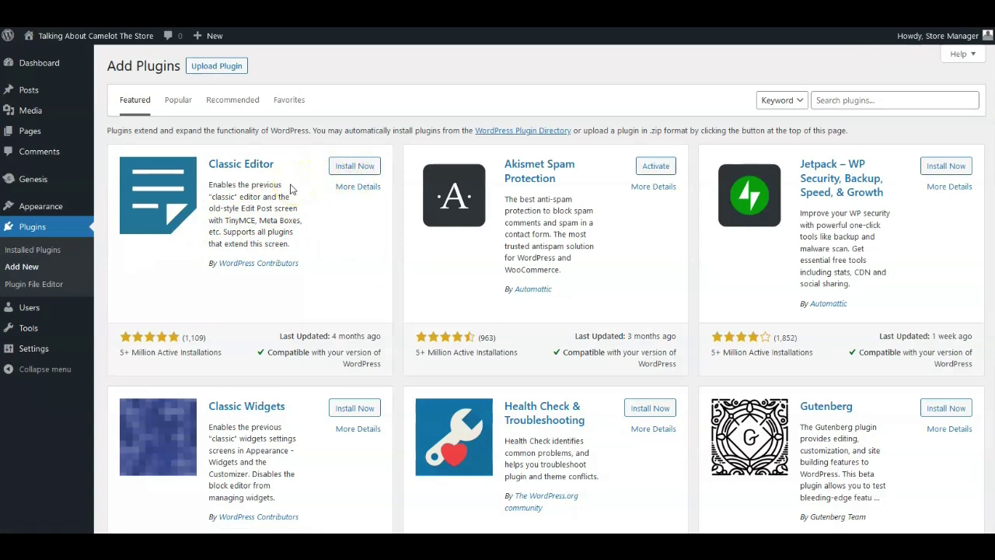
# Step: Install and activate the Classic Editor plugin and Advanced Editor Tools, searching for "ADvanced classic editor" to find the second one
pyautogui.click(338, 169)
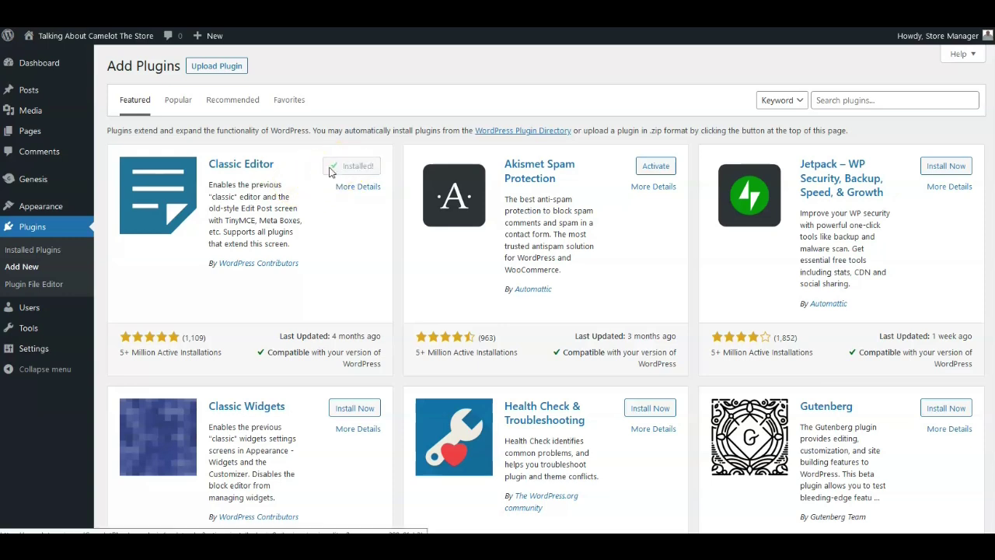
pyautogui.click(339, 168)
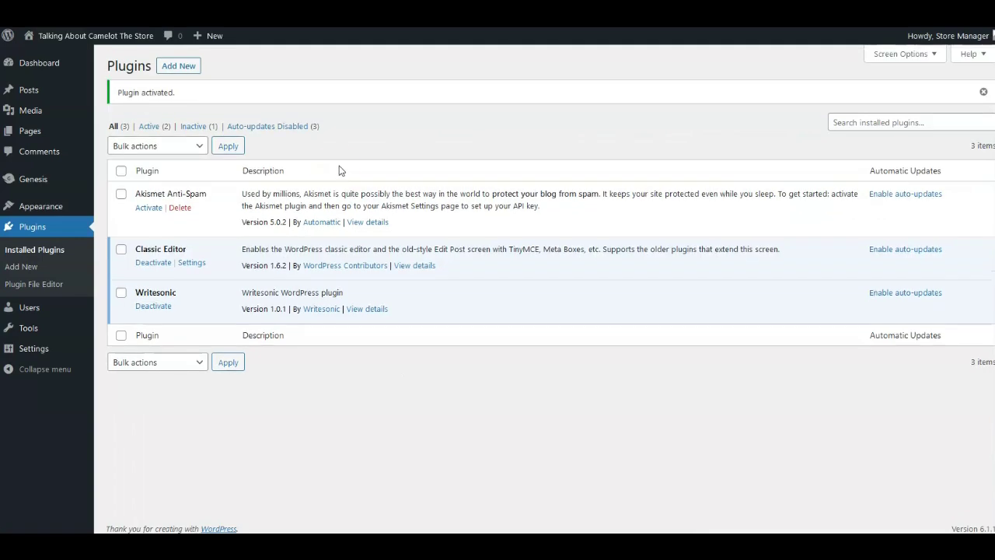
pyautogui.click(175, 67)
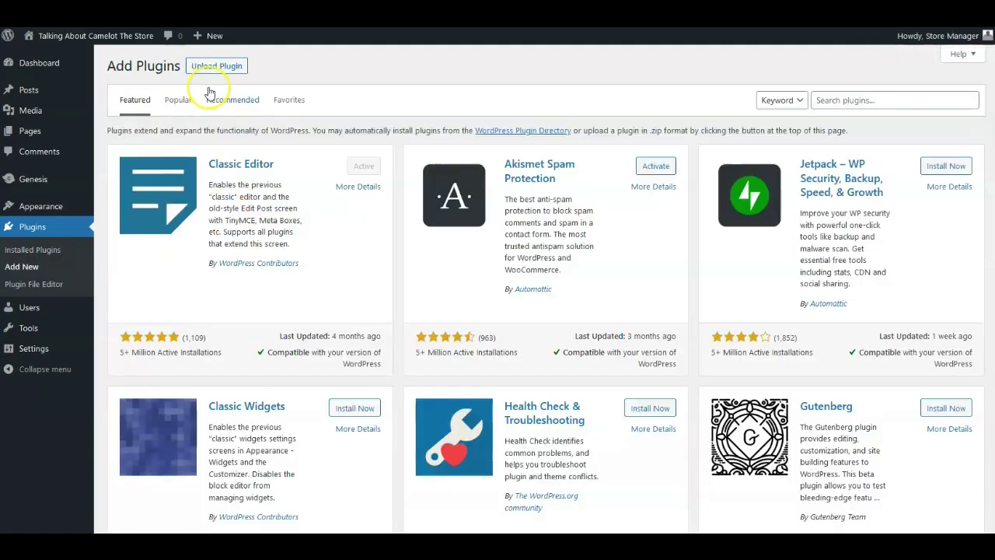
pyautogui.click(216, 67)
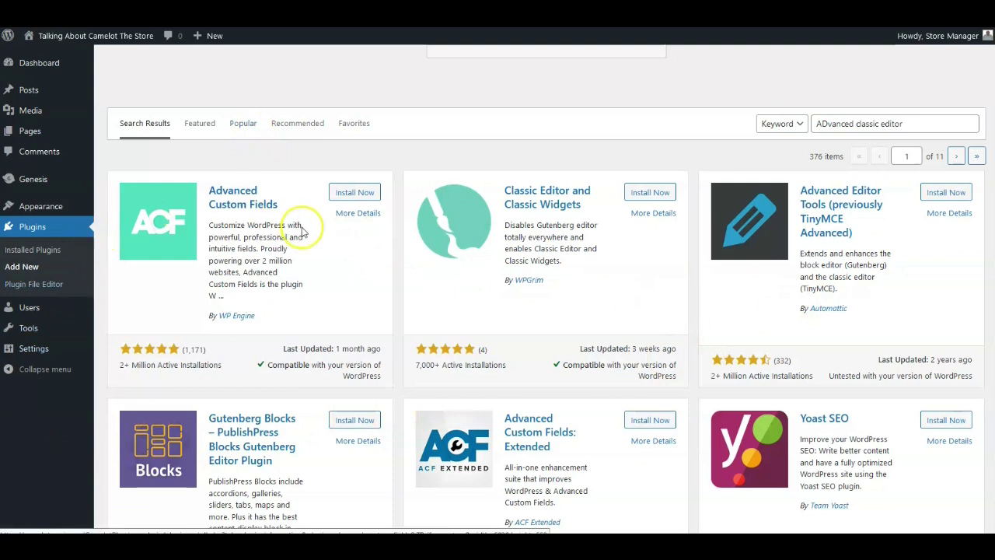
pyautogui.click(824, 216)
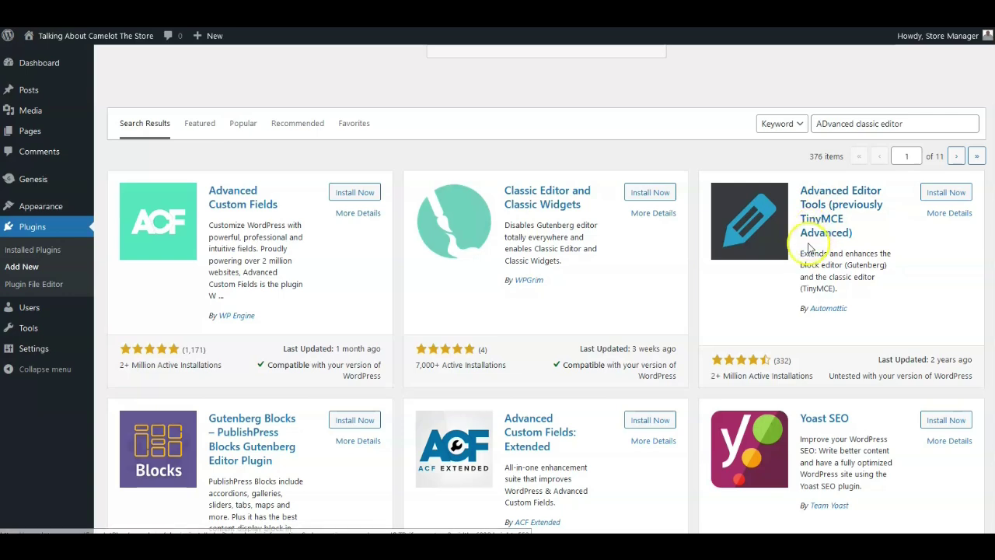
pyautogui.click(935, 195)
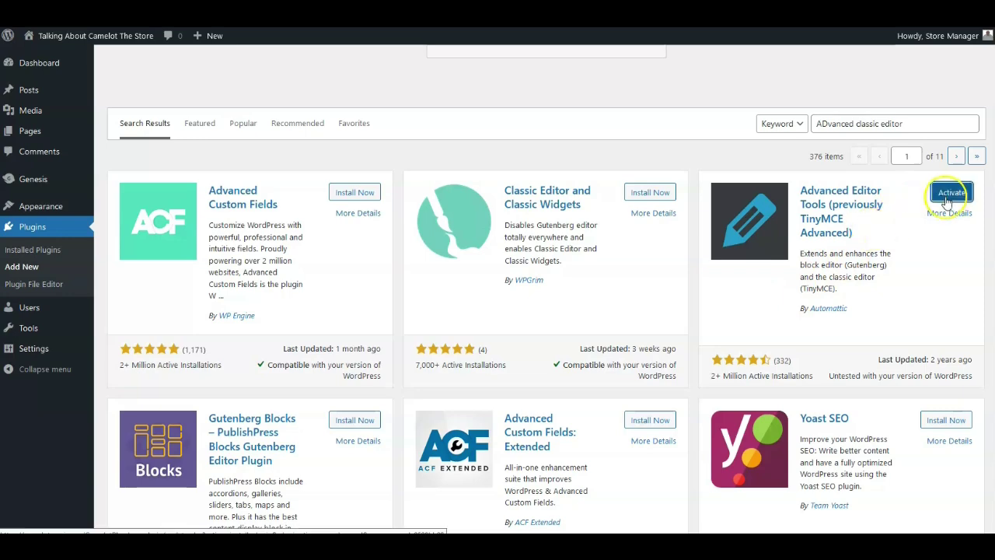
pyautogui.click(937, 196)
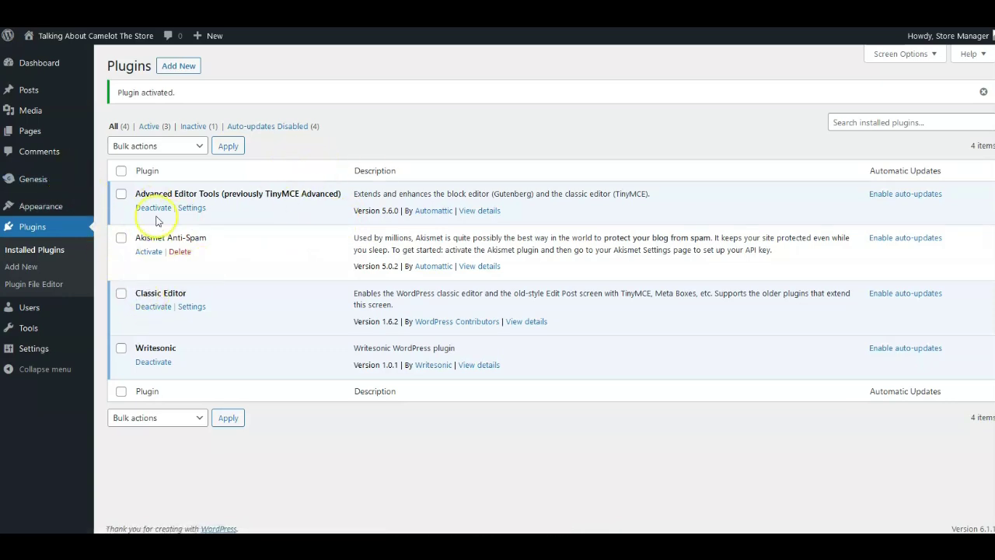
# Step: Open the Advanced Editor Tools settings, and open a blank new post on the Vinyl Sales site to view its editor
pyautogui.moveTo(35, 346)
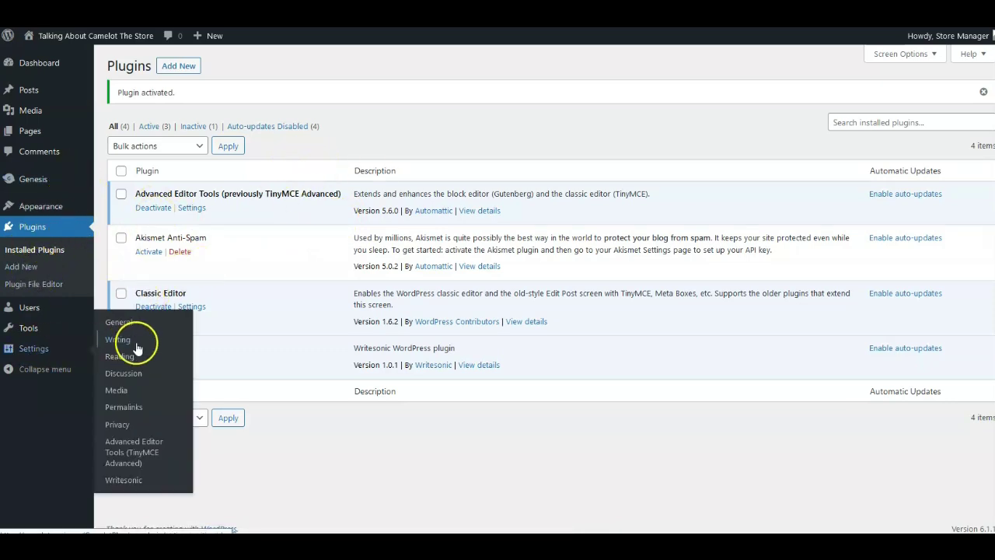
pyautogui.click(132, 448)
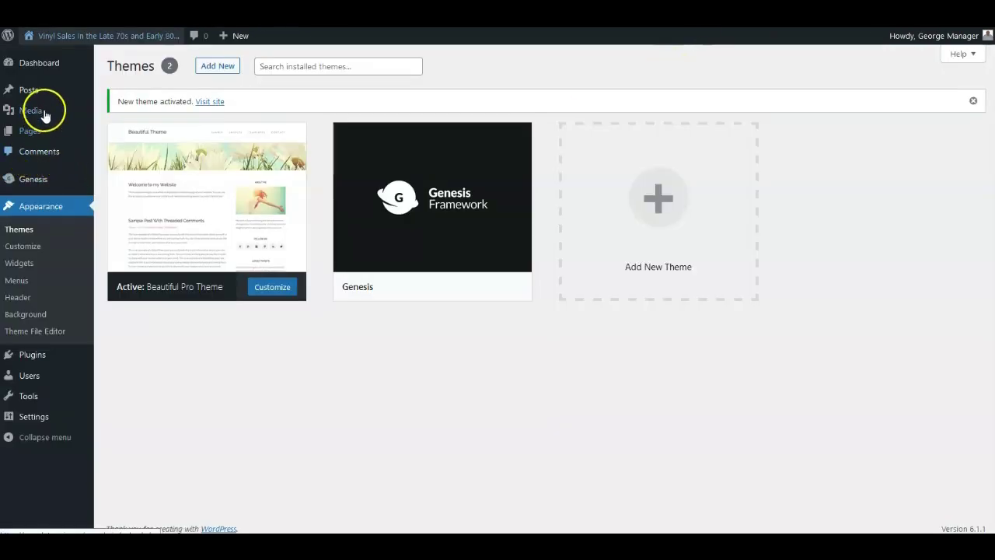
pyautogui.click(29, 90)
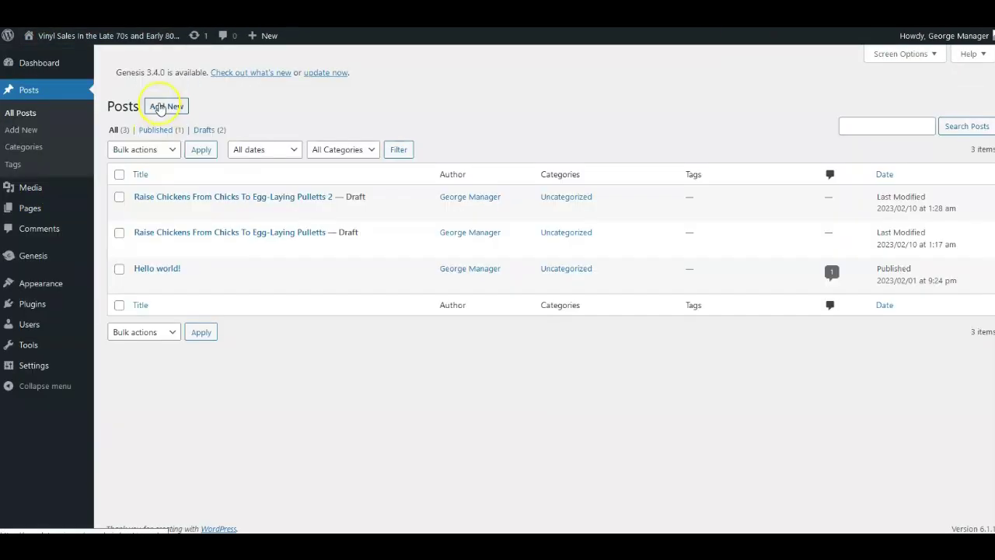
pyautogui.click(159, 106)
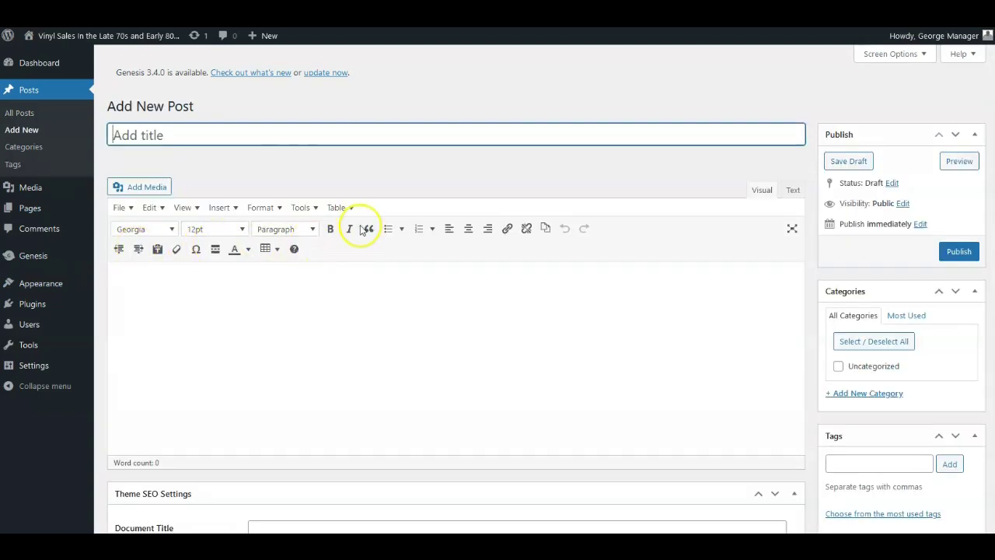
# Step: Delete the Hello Dolly plugin from the Vinyl Sales site
pyautogui.click(32, 306)
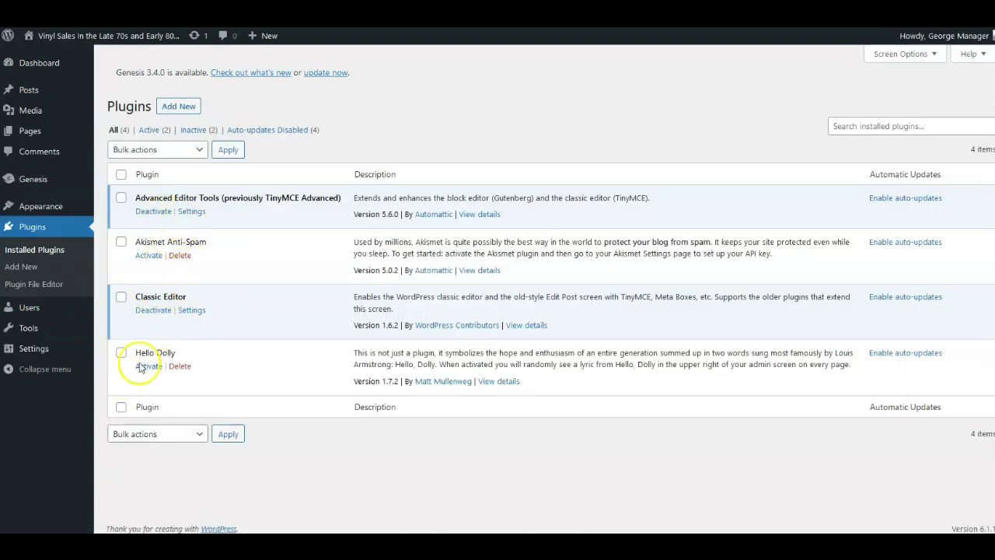
pyautogui.click(180, 366)
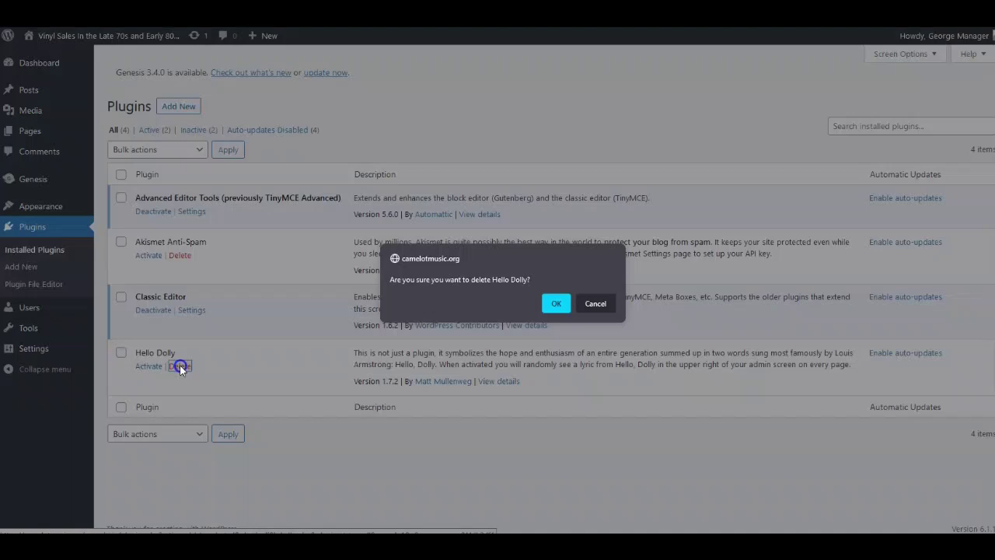
pyautogui.click(559, 302)
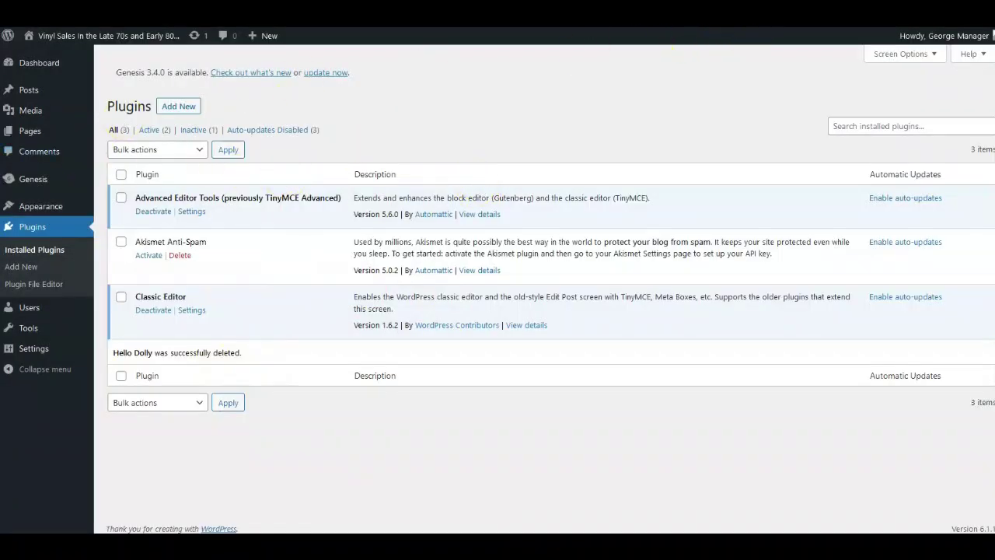
# Step: Duplicate the browser tab showing the Vinyl Sales site's installed plugins
pyautogui.rightClick(868, 27)
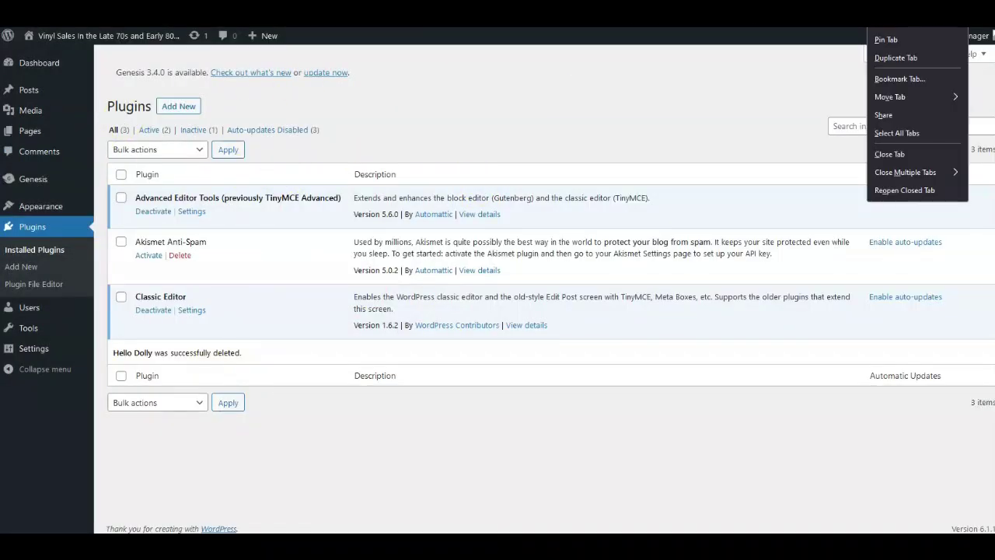
pyautogui.click(896, 59)
pyautogui.moveTo(40, 206)
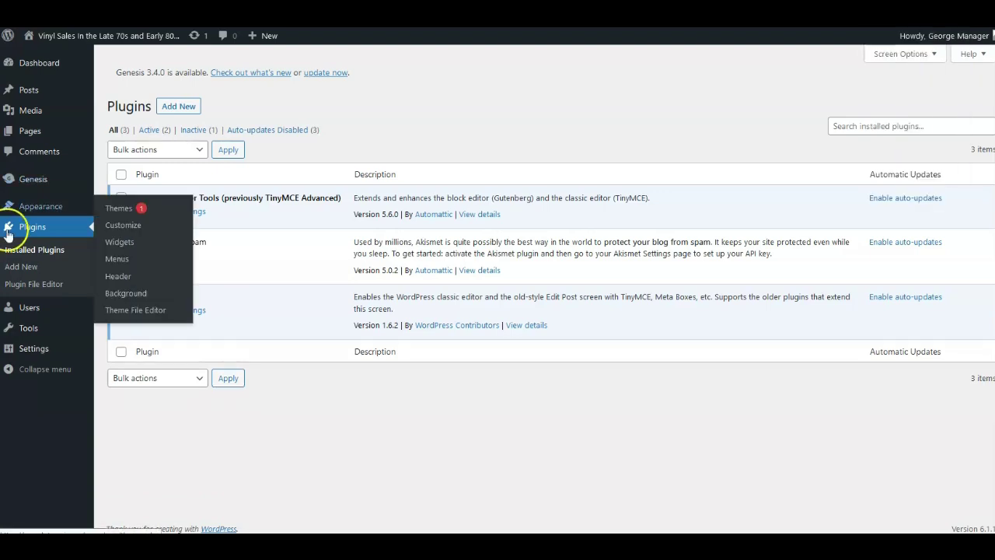
pyautogui.moveTo(62, 37)
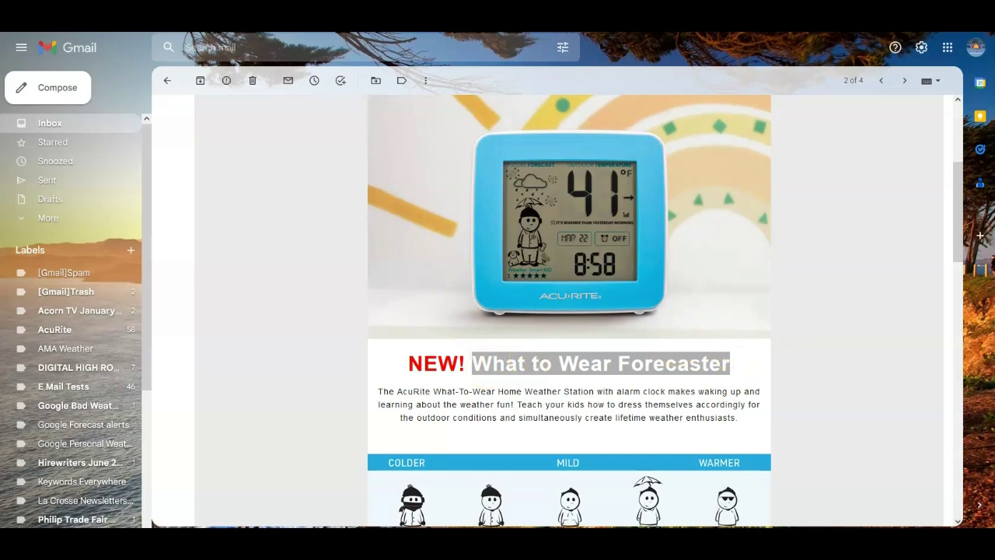
# Step: Switch to Notepad and copy the text from the heading "What to Wear Forecaster By AcuRite" through the final paragraph
pyautogui.hotkey('alt', 'Tab')
pyautogui.moveTo(922, 90); pyautogui.dragTo(608, 115)
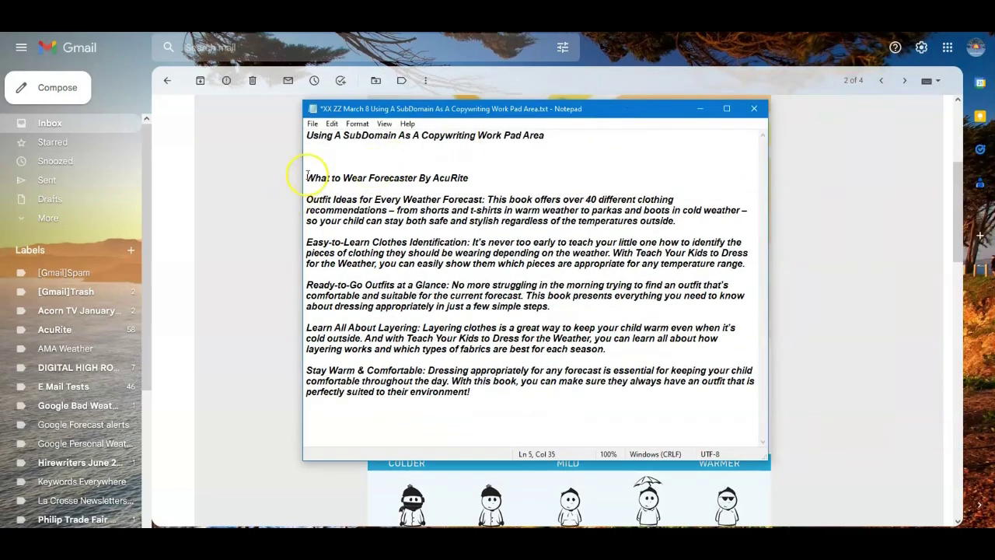
pyautogui.moveTo(307, 174); pyautogui.dragTo(544, 420)
pyautogui.rightClick(580, 288)
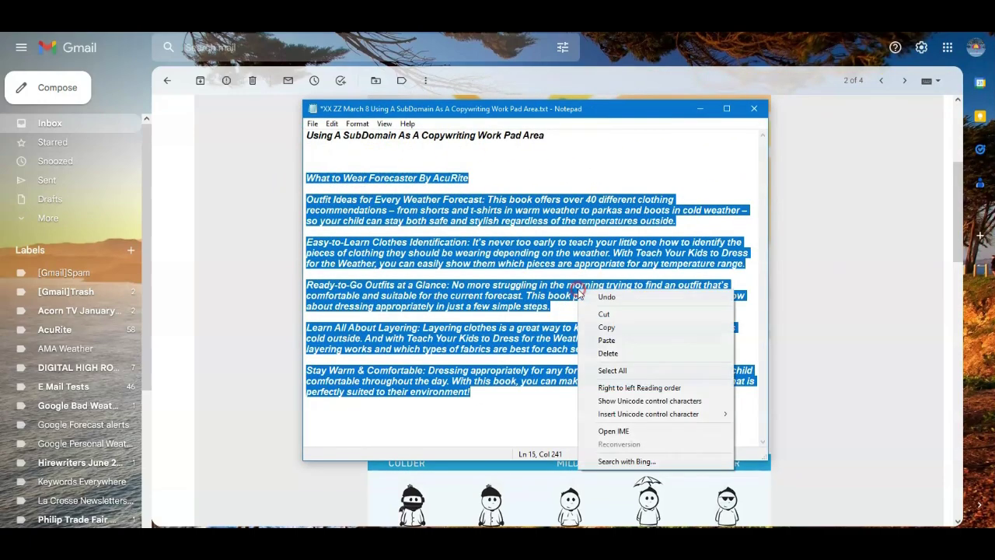
pyautogui.click(609, 328)
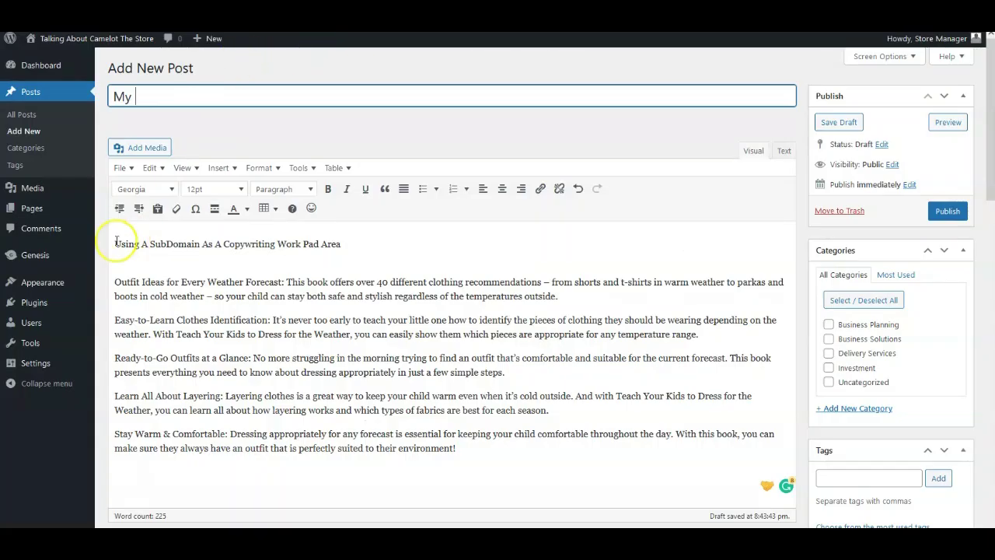
# Step: Replace the post body's line "Using A SubDomain As A Copywriting Work Pad Area" with the copied text and delete the duplicate paragraphs below it
pyautogui.moveTo(116, 244); pyautogui.dragTo(343, 244)
pyautogui.rightClick(342, 241)
pyautogui.click(364, 326)
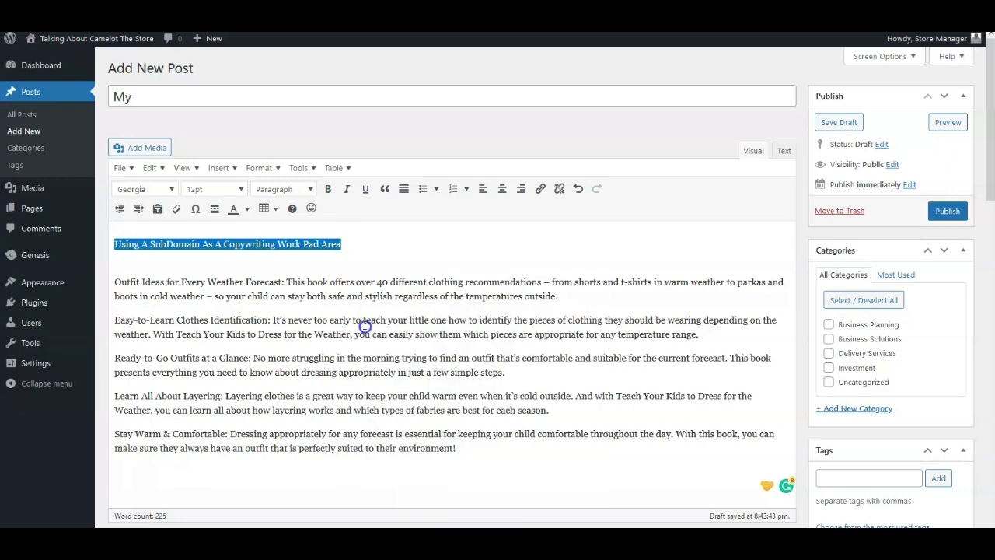
pyautogui.hotkey('ctrl', 'v')
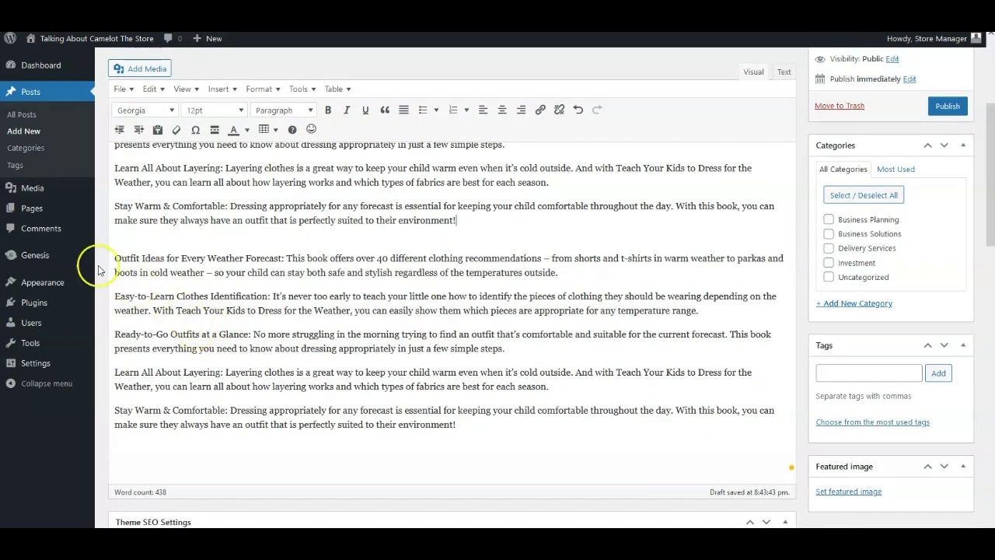
pyautogui.moveTo(101, 272); pyautogui.dragTo(523, 436)
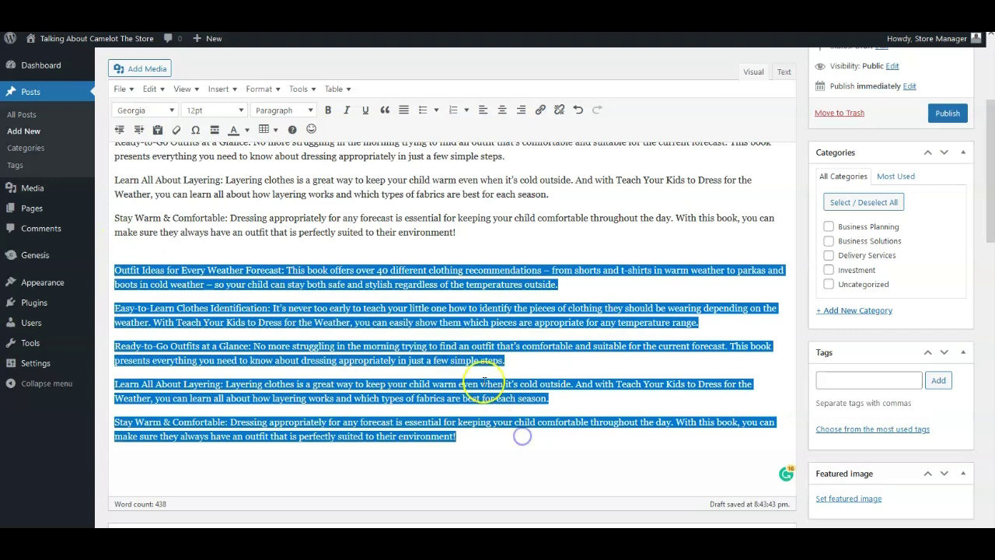
pyautogui.press('BackSpace')
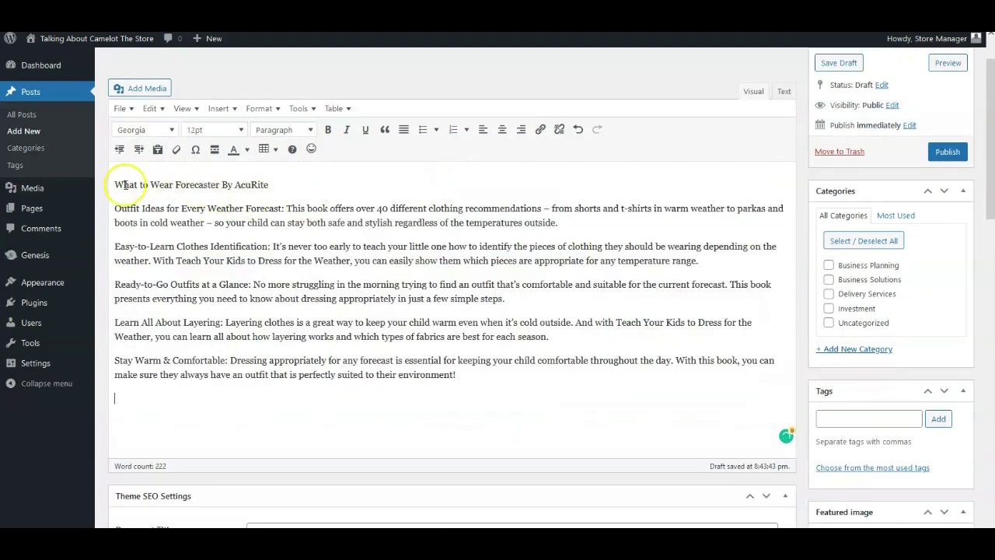
# Step: Copy the first line of the post body into the title field, making the post title "What to Wear Forecaster By AcuRite"
pyautogui.moveTo(120, 185); pyautogui.dragTo(237, 181)
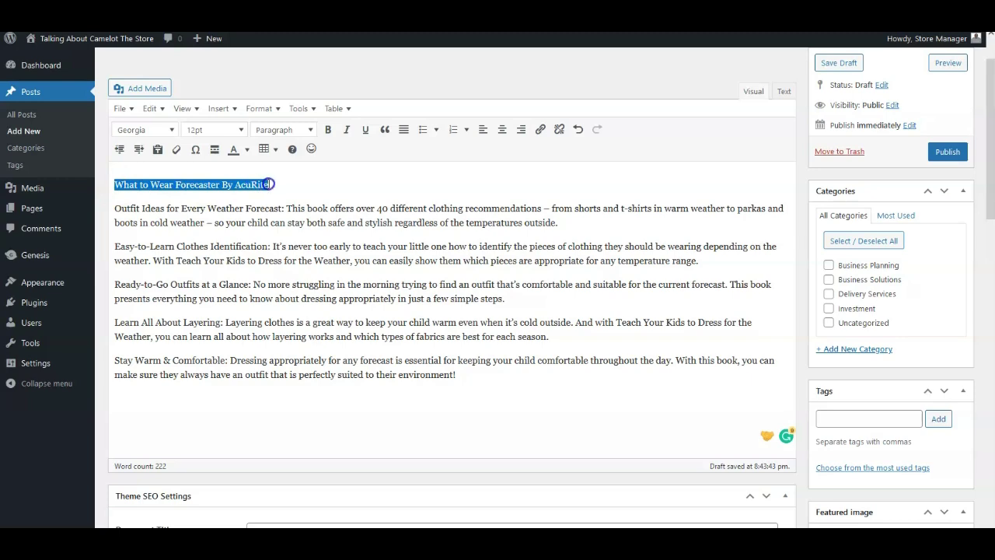
pyautogui.scroll(2, 223, 133)
pyautogui.click(144, 97)
pyautogui.write('My')
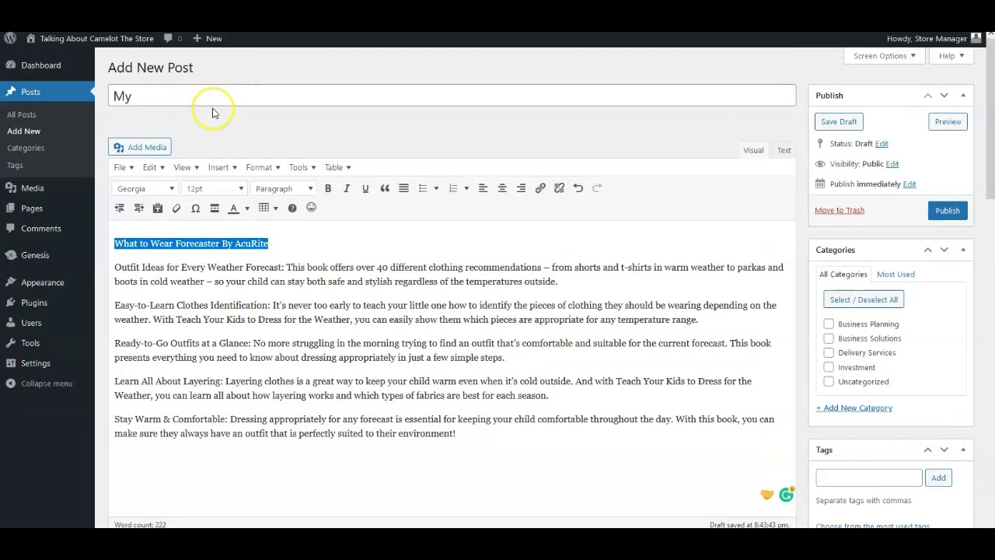
pyautogui.moveTo(116, 98); pyautogui.dragTo(140, 97)
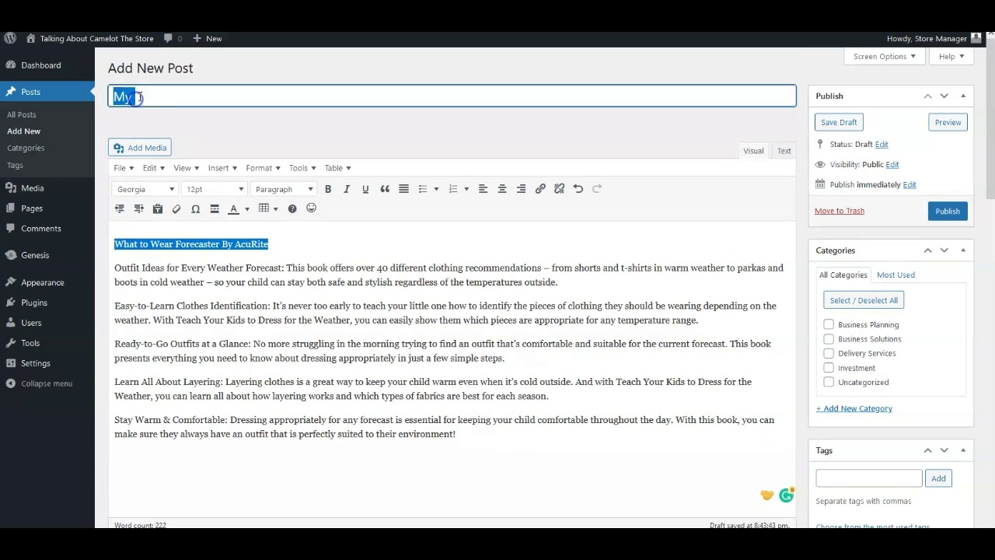
pyautogui.rightClick(140, 97)
pyautogui.click(178, 177)
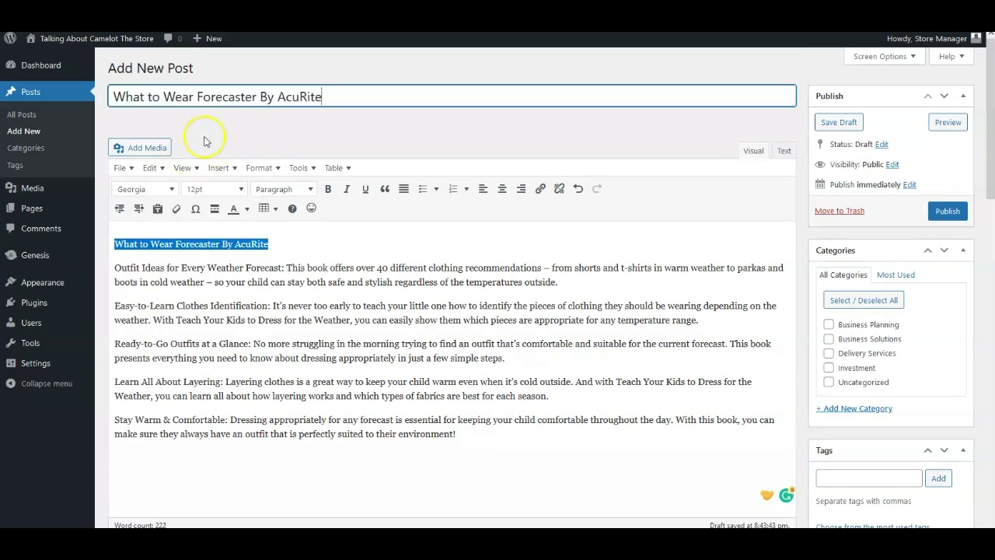
# Step: Save the "What to Wear Forecaster By AcuRite" post as a draft and look over its content
pyautogui.rightClick(204, 170)
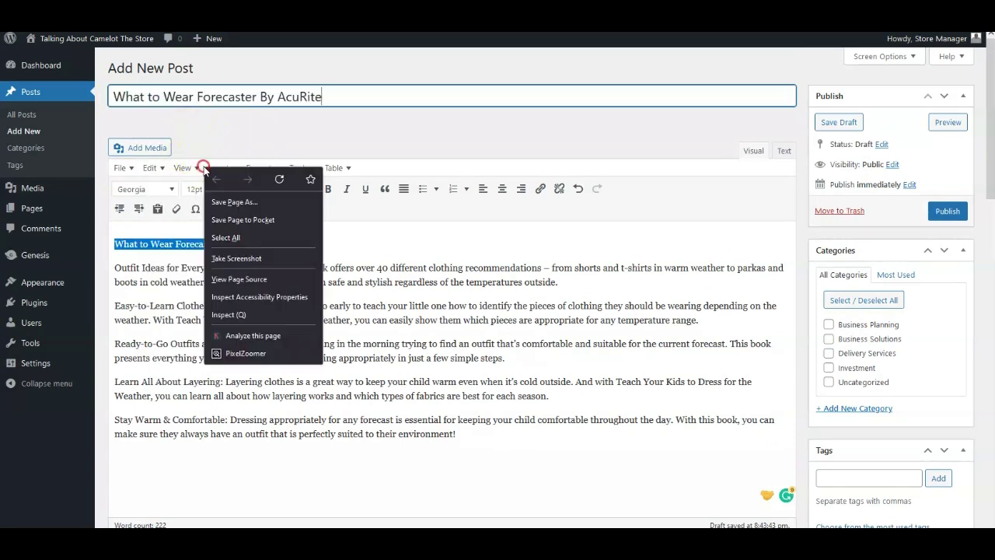
pyautogui.click(244, 136)
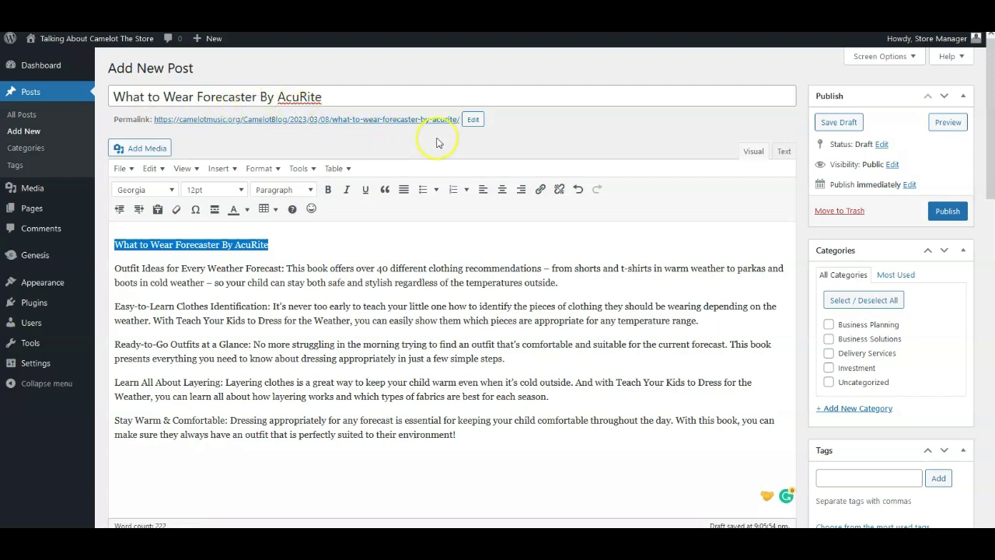
pyautogui.click(829, 124)
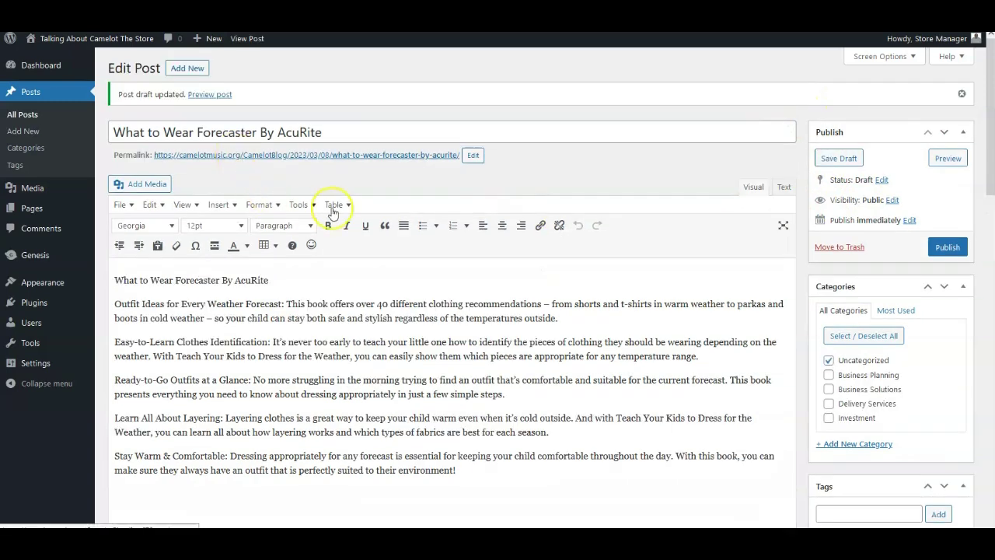
pyautogui.scroll(-1, 373, 241)
pyautogui.scroll(-3, 375, 244)
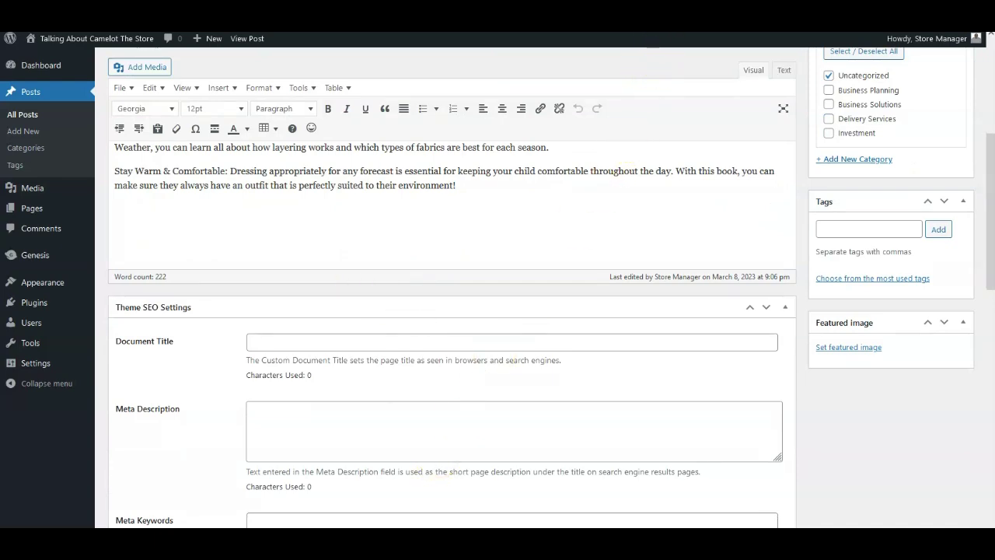
pyautogui.scroll(3, 455, 211)
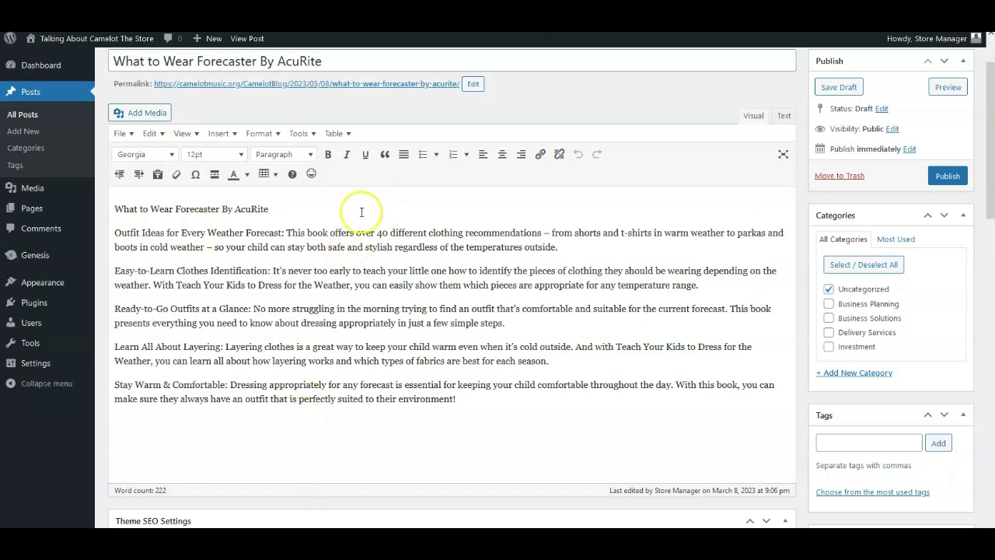
# Step: Examine the formatted version of the What to Wear Forecaster post, then switch to WordHero and read its article on the same product
pyautogui.moveTo(62, 188)
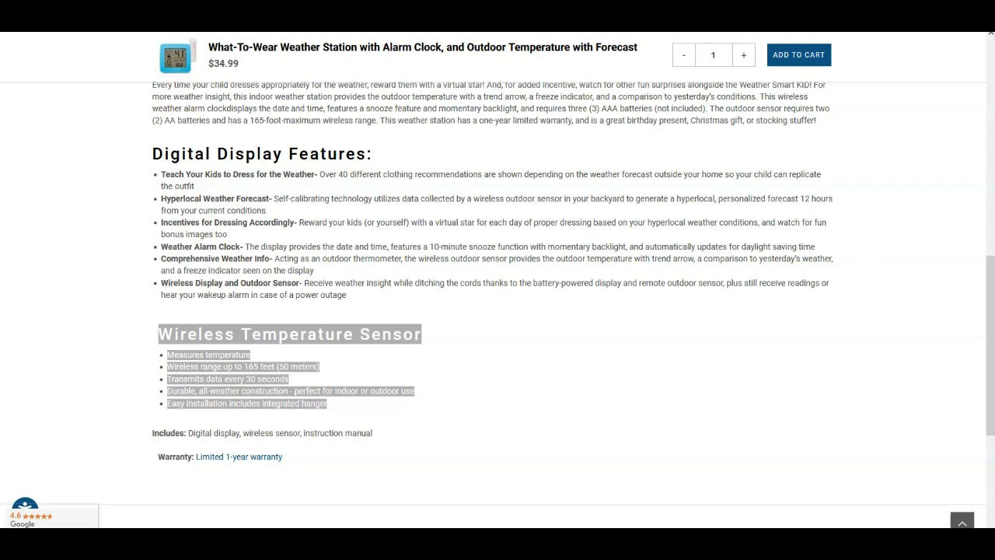
pyautogui.hotkey('ctrl', 'Tab')
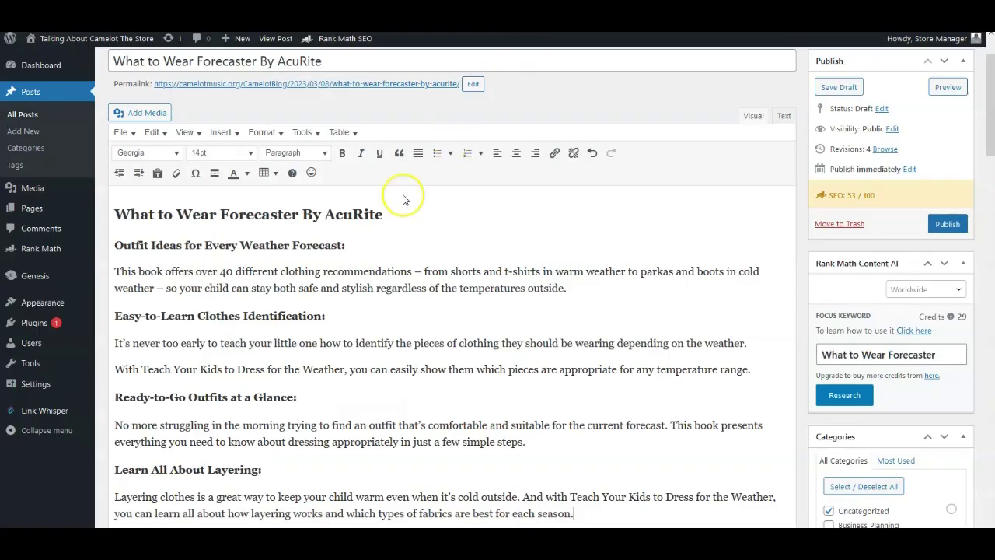
pyautogui.moveTo(86, 207)
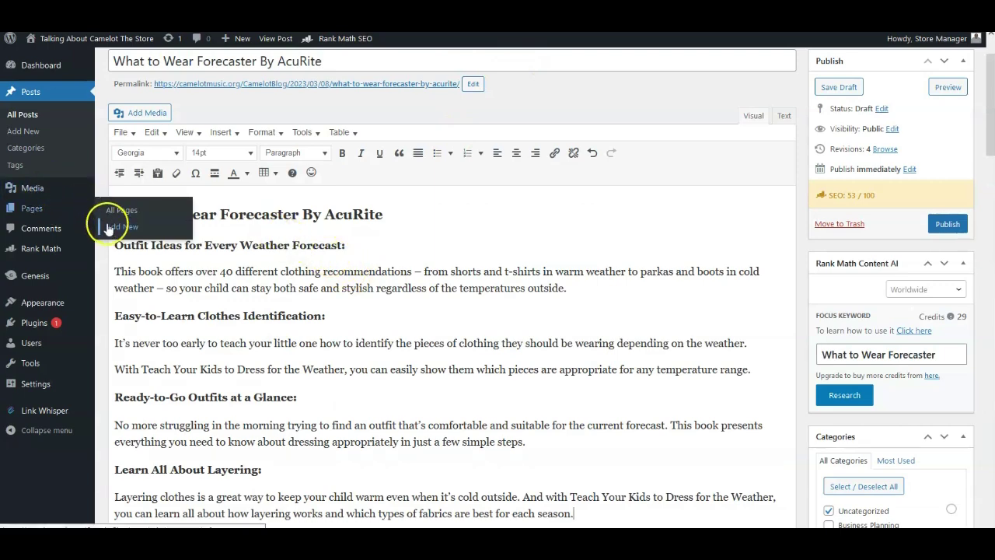
pyautogui.hotkey('ctrl', 'Tab')
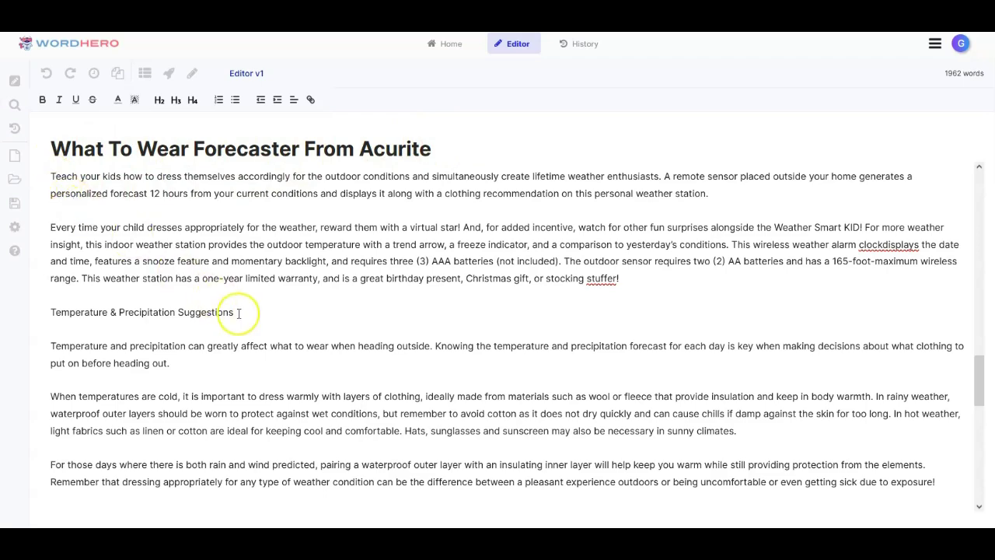
pyautogui.scroll(-2, 241, 319)
pyautogui.scroll(-1, 249, 320)
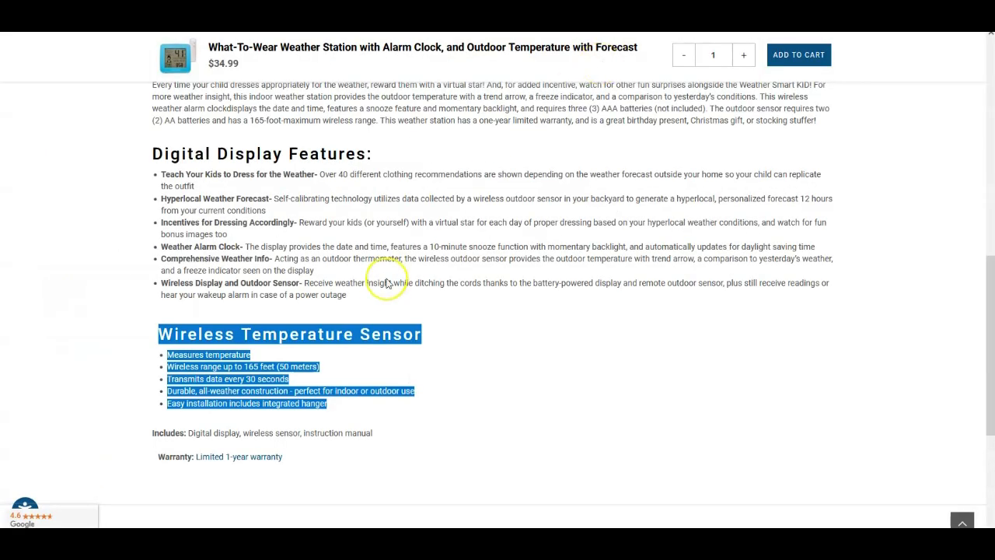
# Step: Review the What-To-Wear Weather Station on AcuRite's product page and its Amazon listing, examining the description and digital display features
pyautogui.scroll(2, 388, 280)
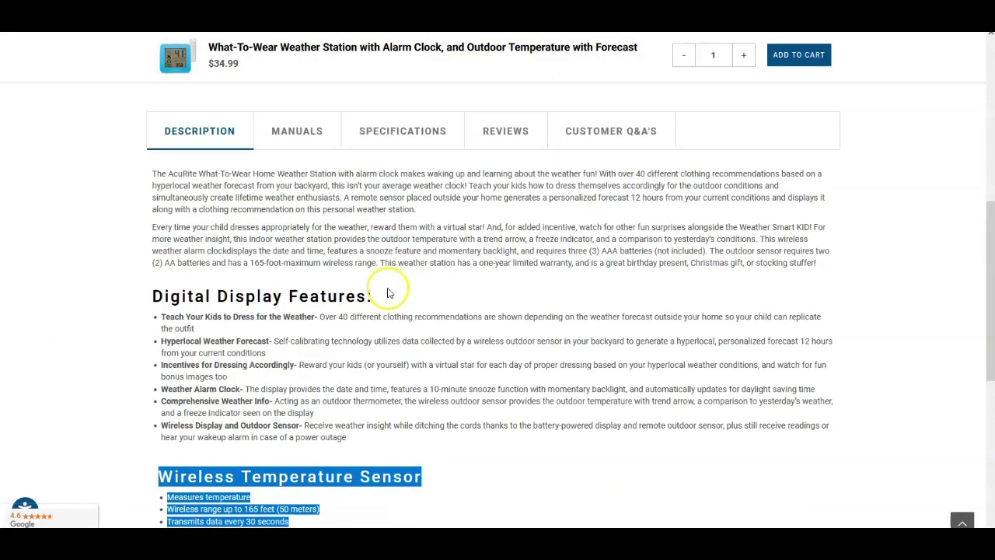
pyautogui.scroll(4, 389, 293)
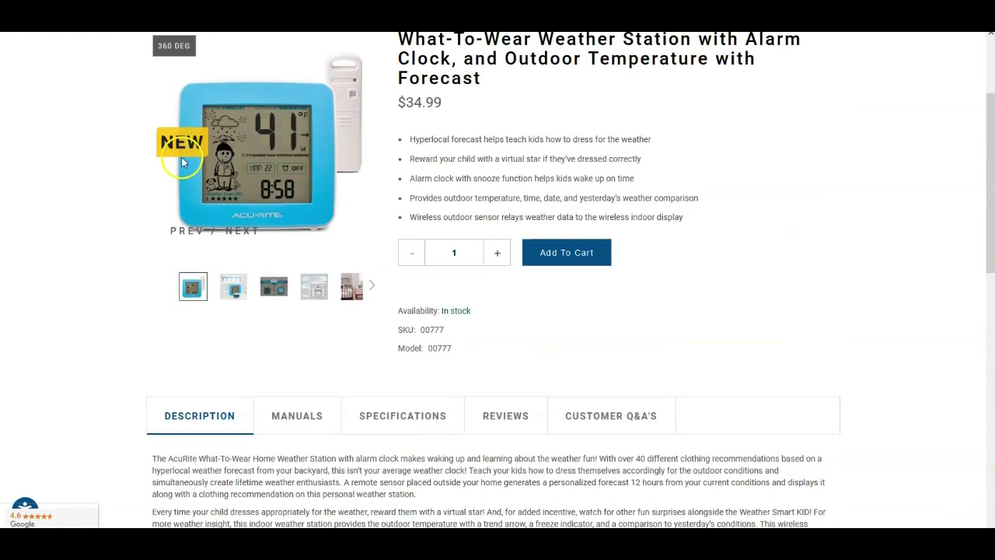
pyautogui.scroll(2, 182, 157)
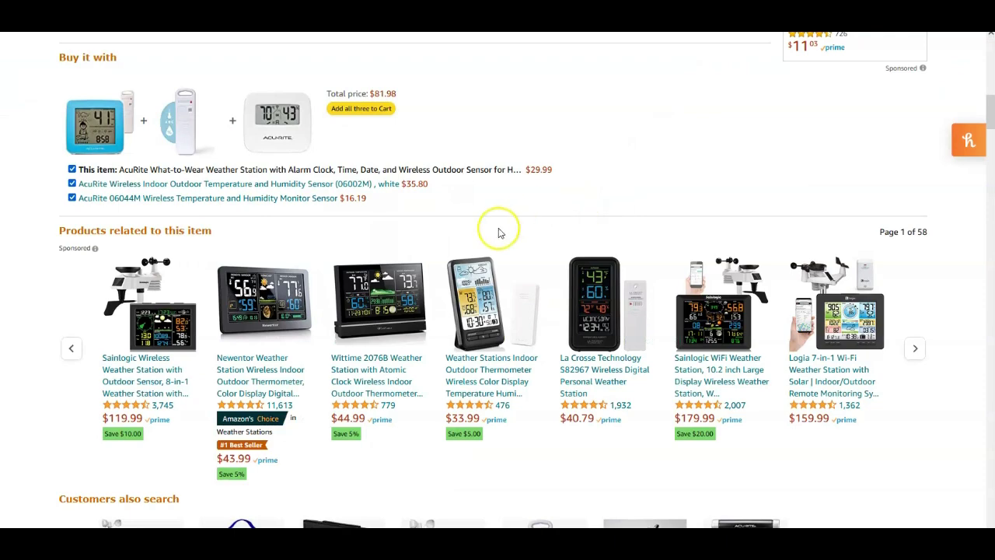
pyautogui.scroll(6, 467, 240)
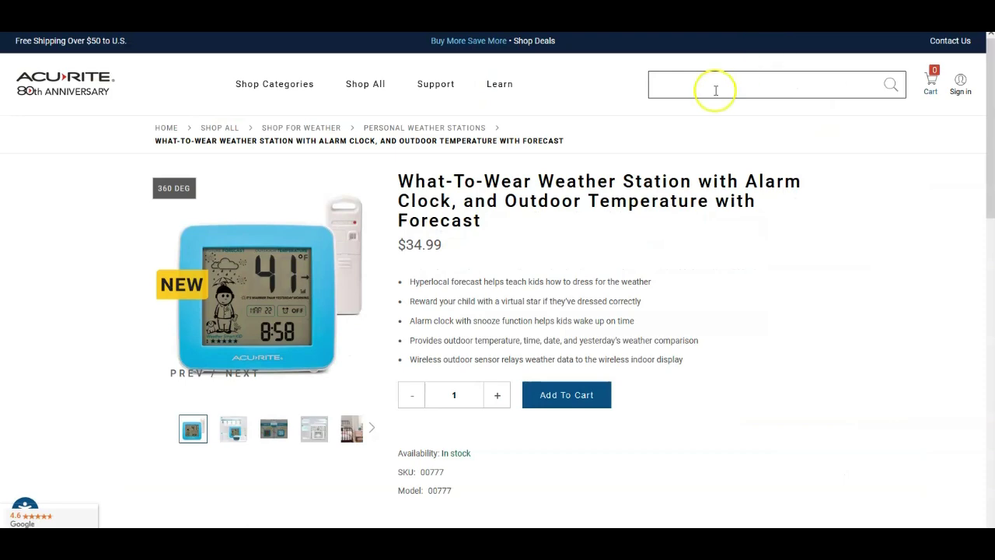
pyautogui.scroll(-3, 513, 233)
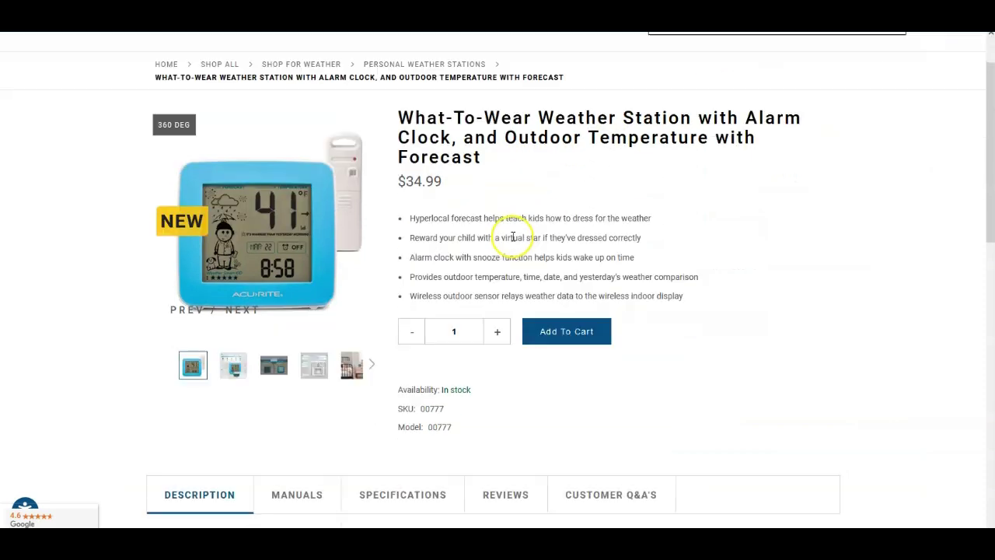
pyautogui.scroll(-3, 396, 223)
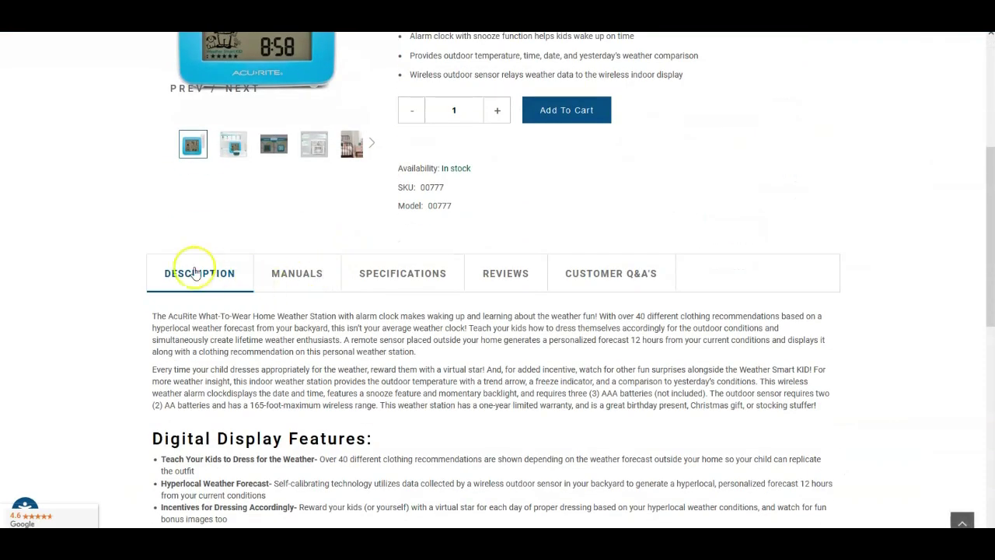
pyautogui.scroll(-3, 177, 274)
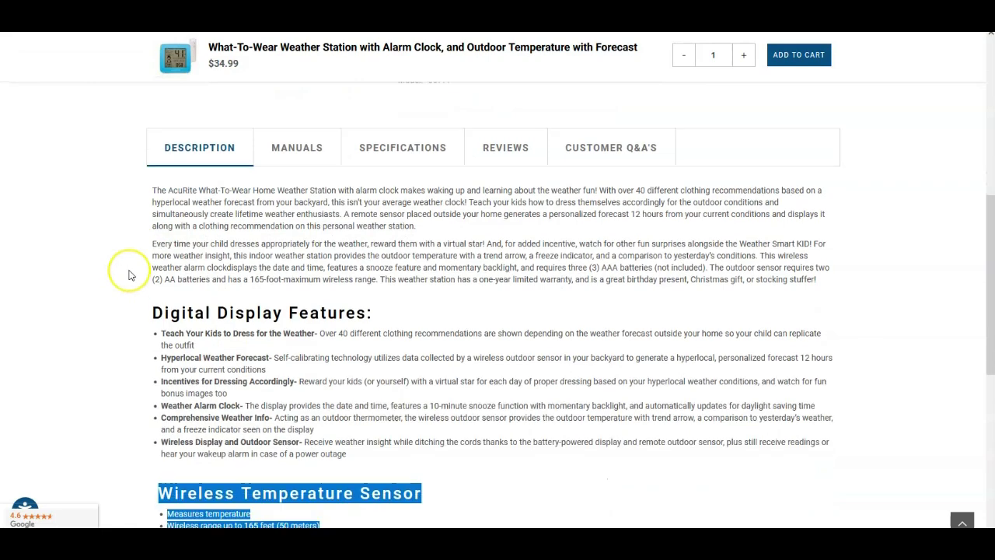
pyautogui.scroll(-2, 224, 416)
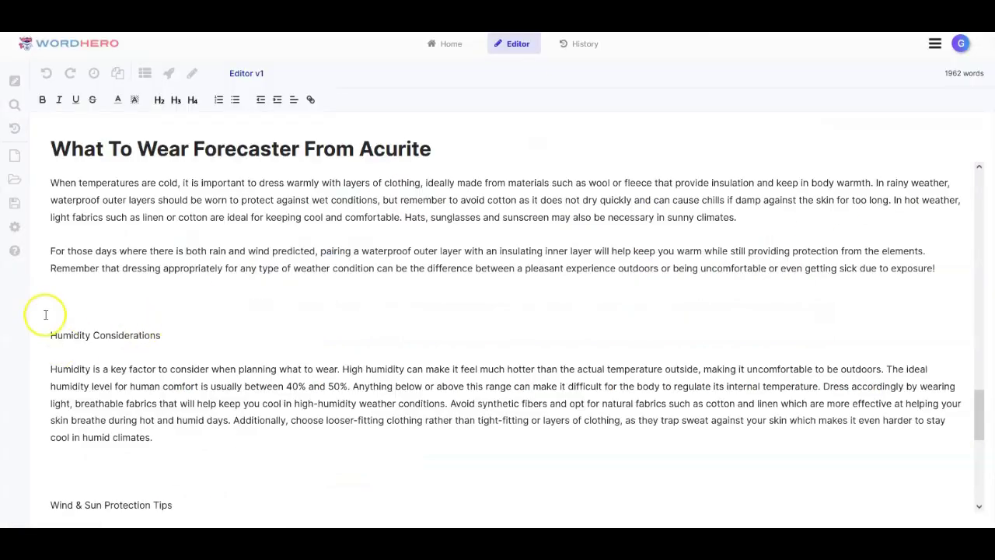
# Step: Read the remaining sections of the WordHero article "What To Wear Forecaster From Acurite" and select its entire body text
pyautogui.scroll(-2, 49, 343)
pyautogui.scroll(-3, 50, 343)
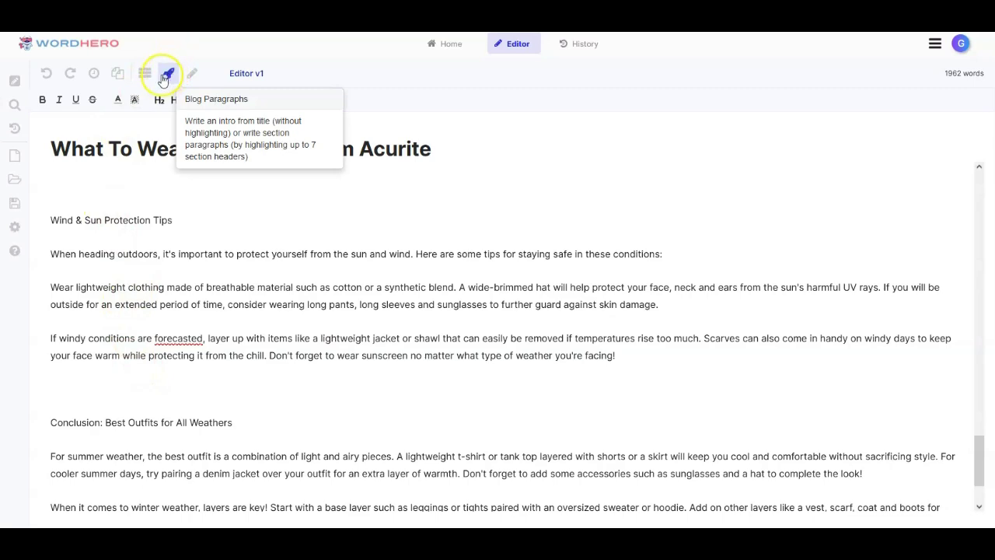
pyautogui.scroll(-1, 282, 421)
pyautogui.scroll(1, 282, 421)
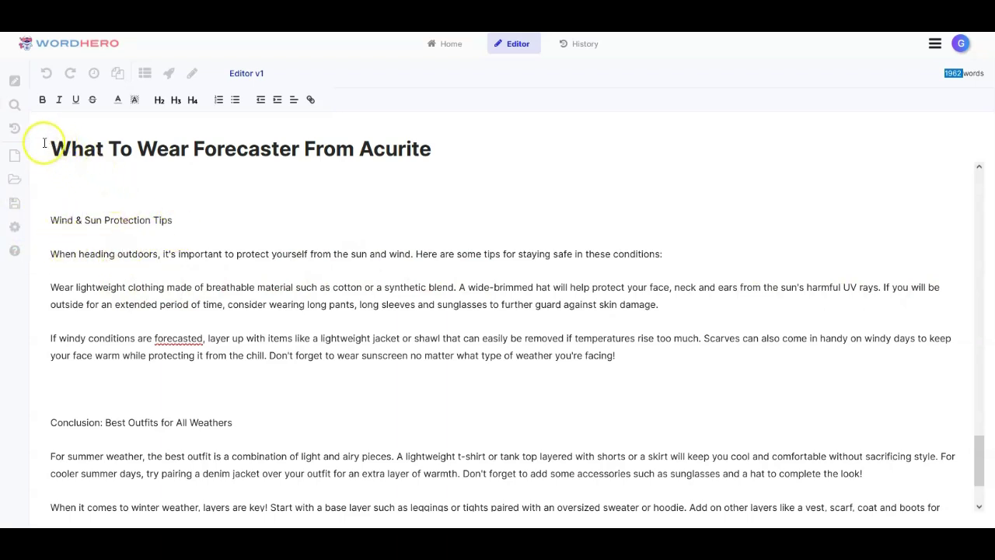
pyautogui.moveTo(47, 145); pyautogui.dragTo(427, 410)
pyautogui.click(315, 382)
pyautogui.hotkey('ctrl', 'a')
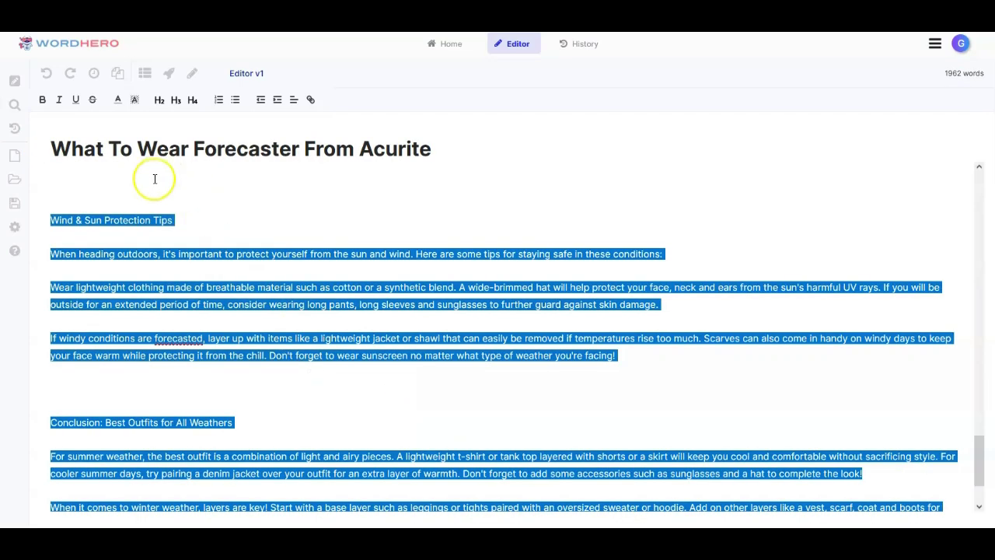
pyautogui.scroll(-1, 148, 193)
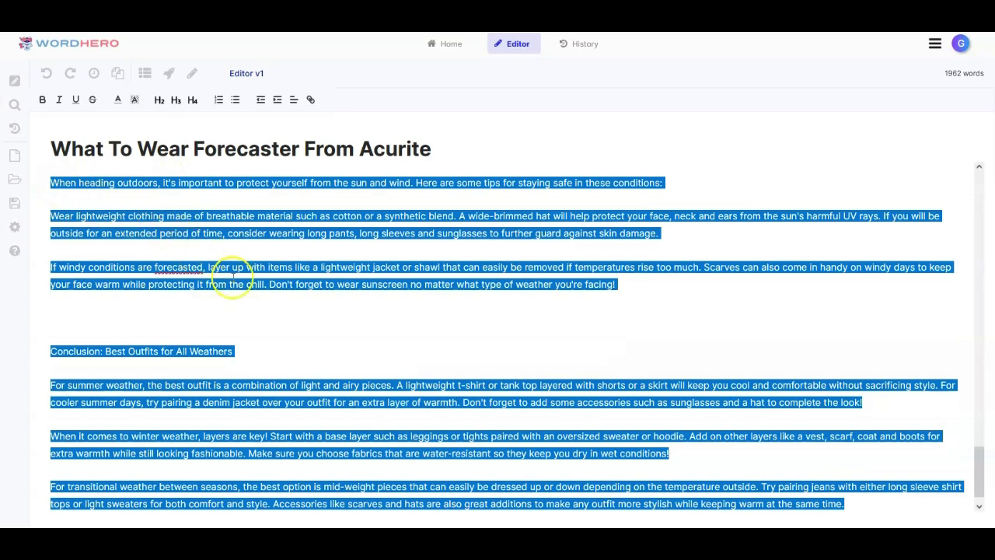
pyautogui.scroll(-1, 215, 266)
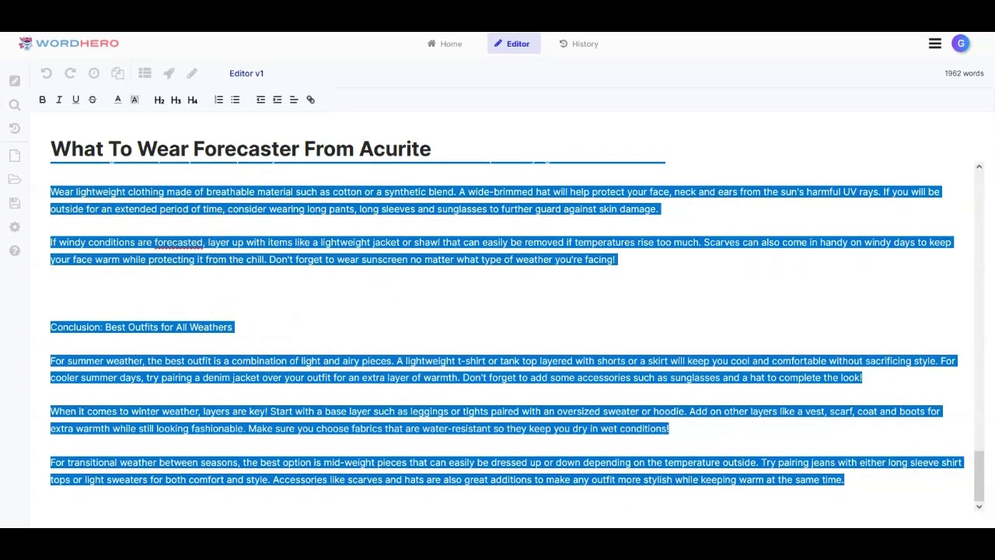
# Step: Switch to Notepad, look through the article text that has no paragraph breaks, and close that window
pyautogui.hotkey('alt', 'Tab')
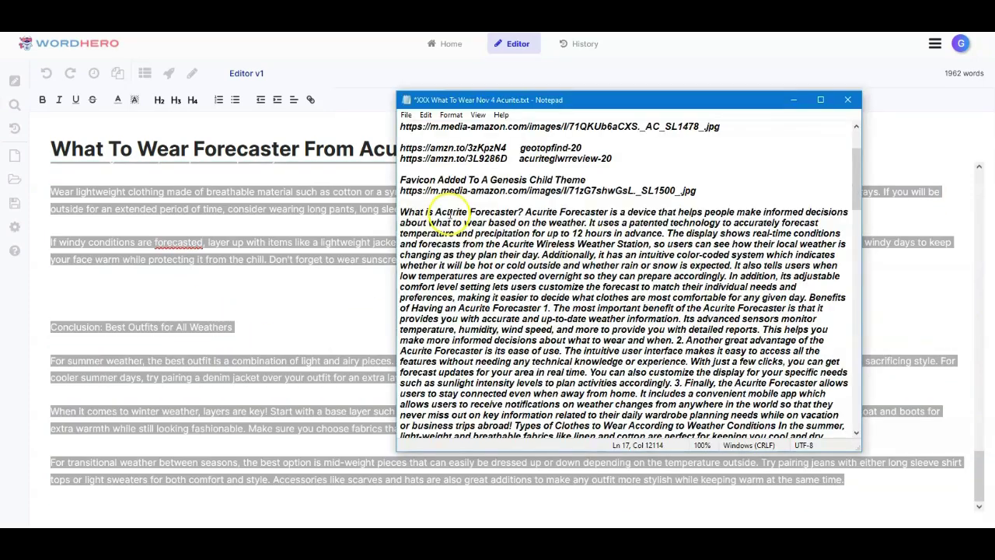
pyautogui.scroll(-1, 436, 218)
pyautogui.scroll(-1, 496, 220)
pyautogui.scroll(-5, 496, 220)
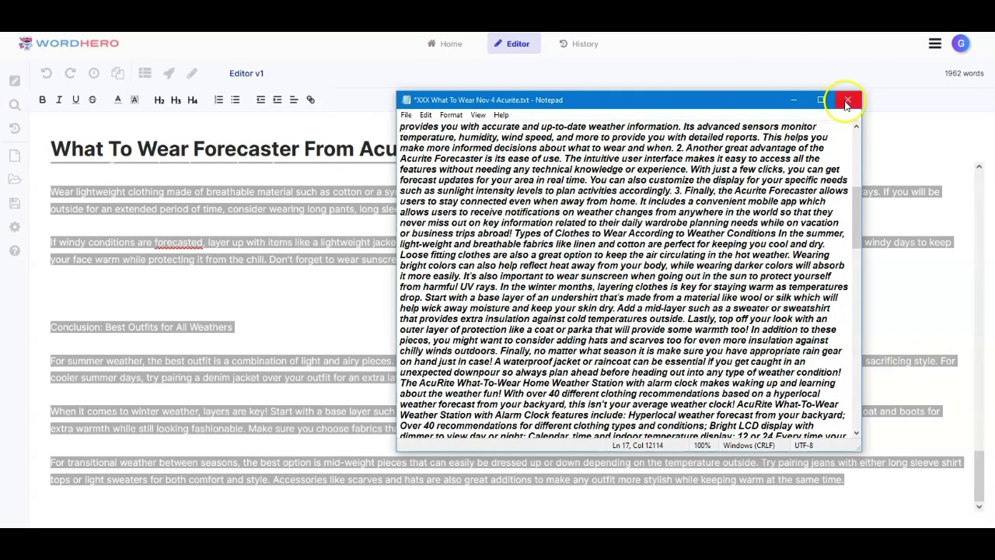
pyautogui.click(847, 100)
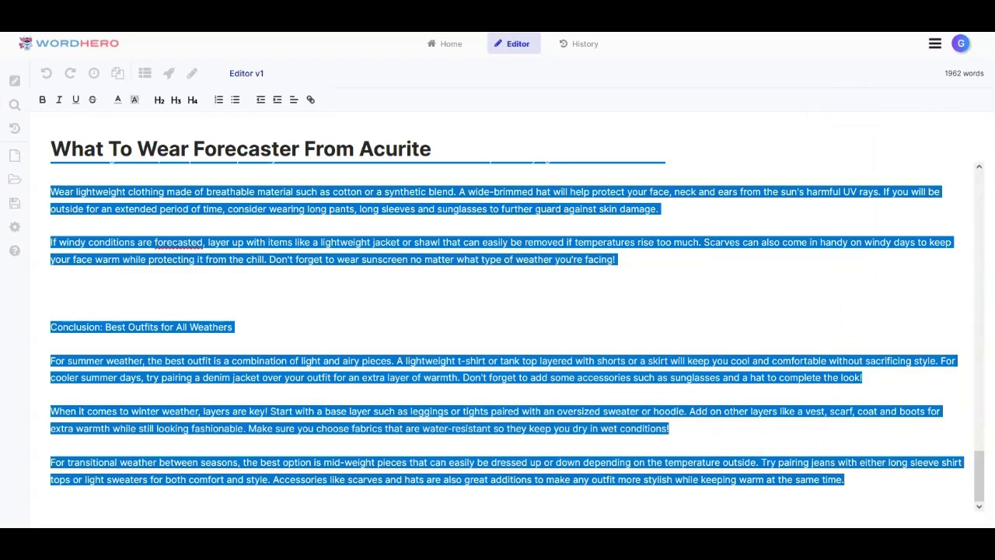
# Step: Switch to the other Notepad window and copy the text from "Wireless Temperature Sensor" through the end of the "Temperature & Precipitation Suggestions" section
pyautogui.hotkey('alt', 'Tab')
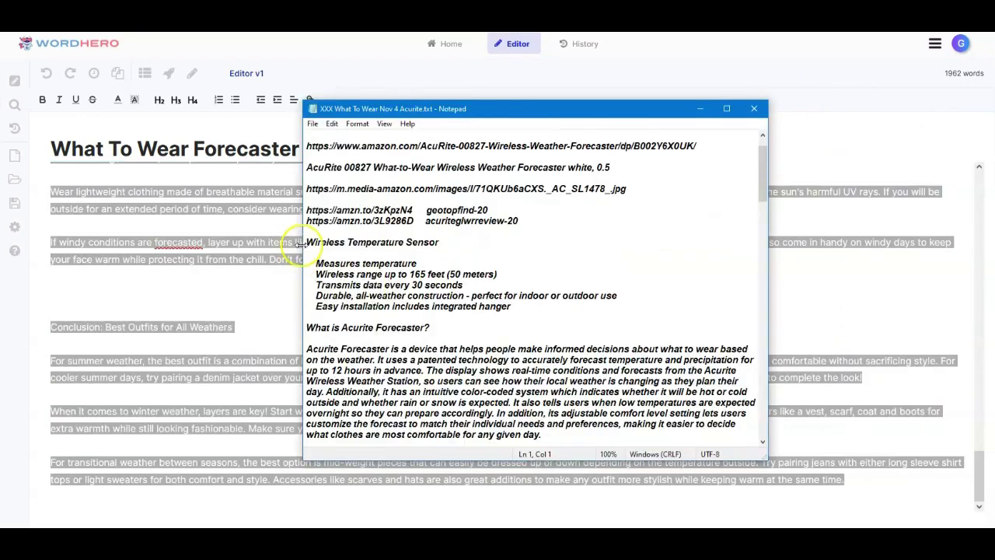
pyautogui.scroll(-1, 412, 323)
pyautogui.scroll(-4, 412, 323)
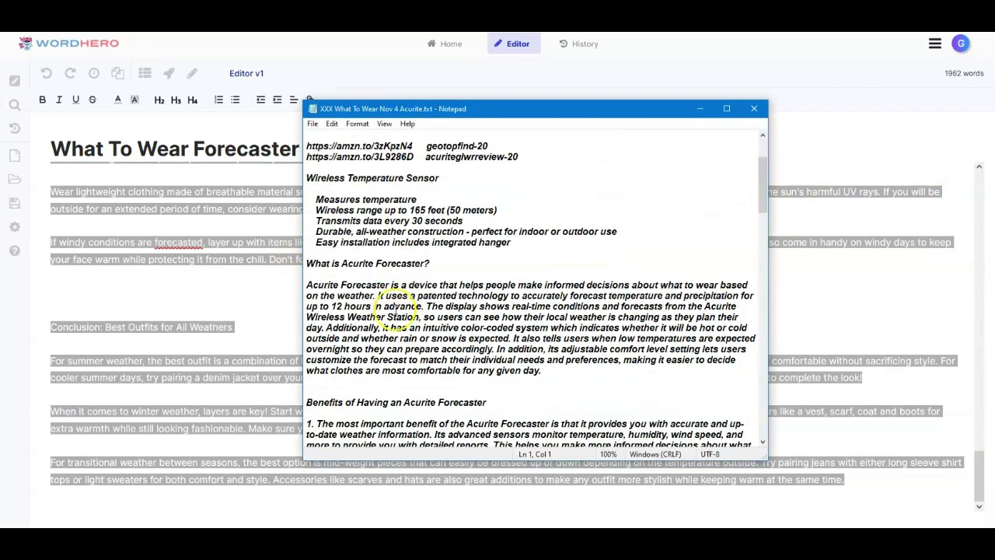
pyautogui.scroll(3, 326, 247)
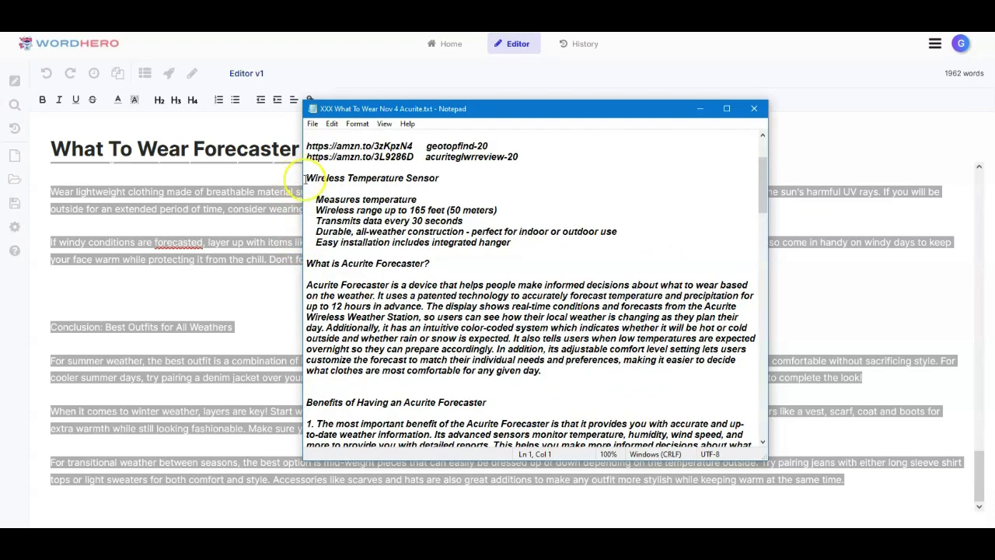
pyautogui.moveTo(305, 178); pyautogui.dragTo(539, 434)
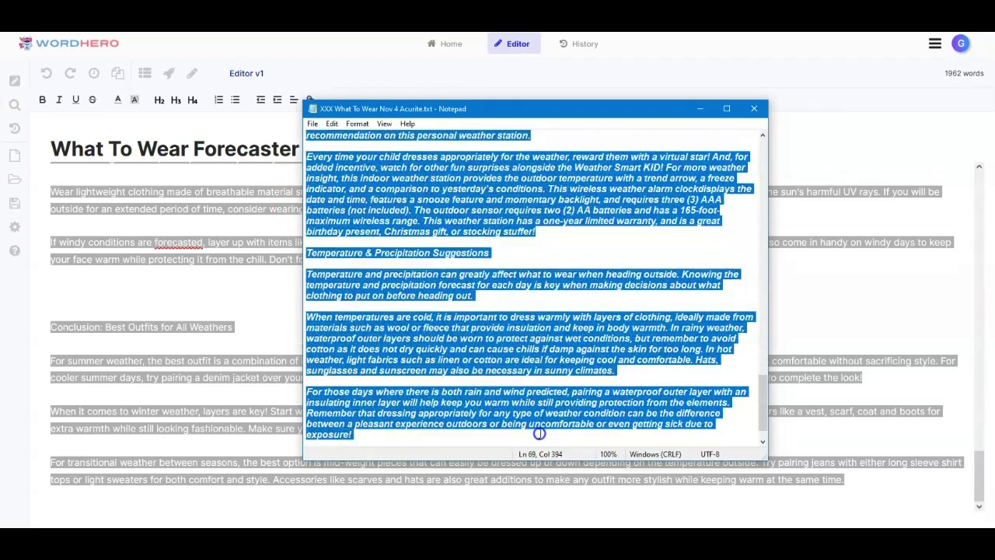
pyautogui.rightClick(486, 367)
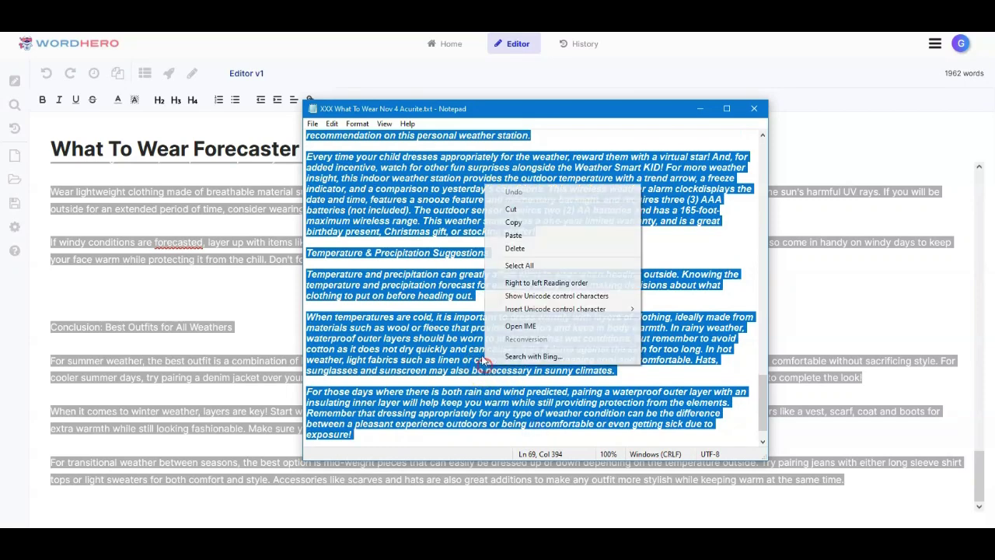
pyautogui.click(511, 222)
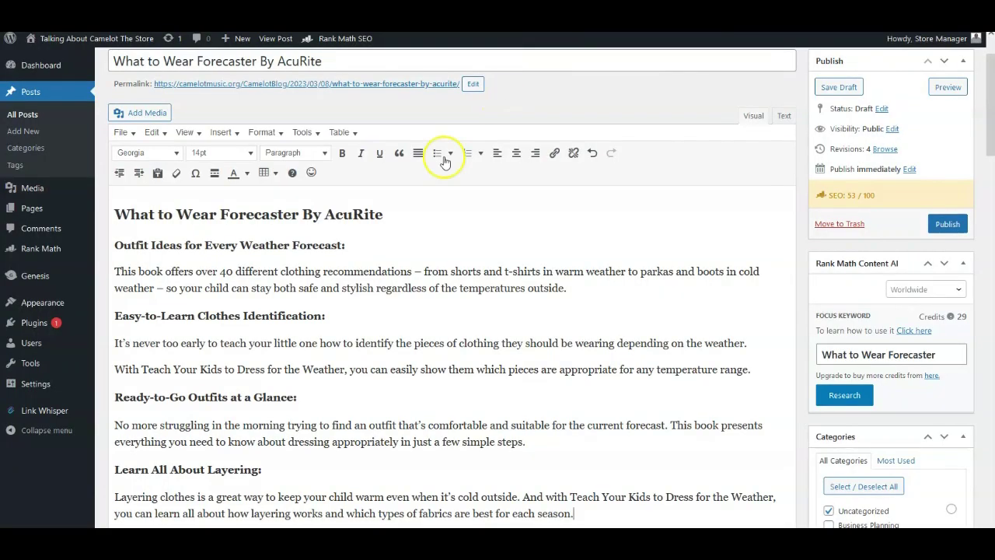
# Step: Paste the copied text into the formatted WordPress post below the bullet "Company Based in Lake Geneva, WI, USA Since 1943"
pyautogui.scroll(-5, 233, 257)
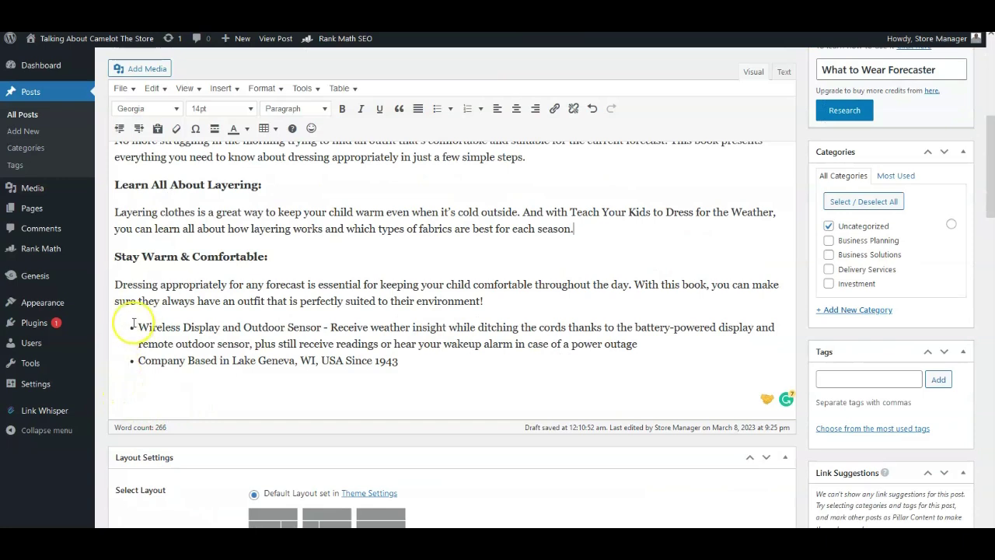
pyautogui.rightClick(121, 397)
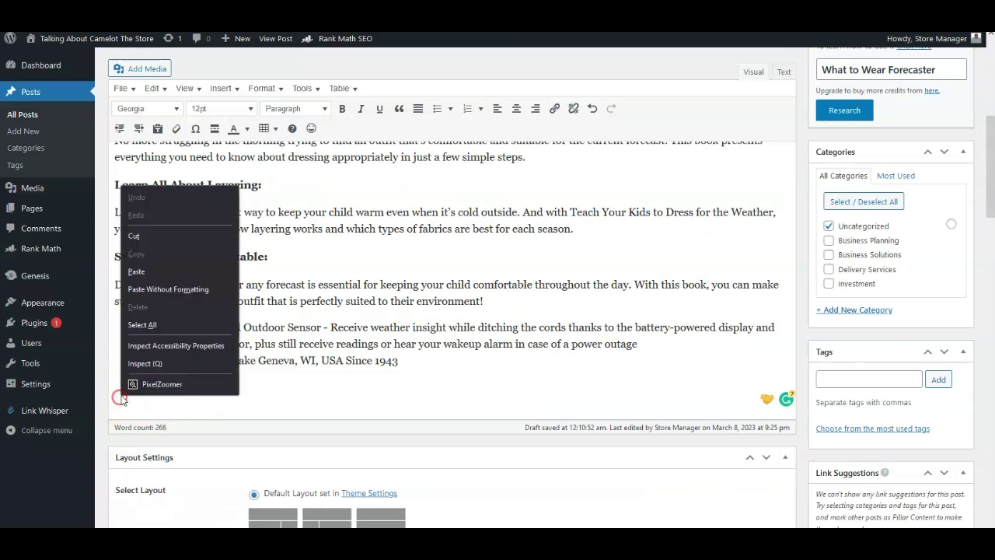
pyautogui.click(135, 272)
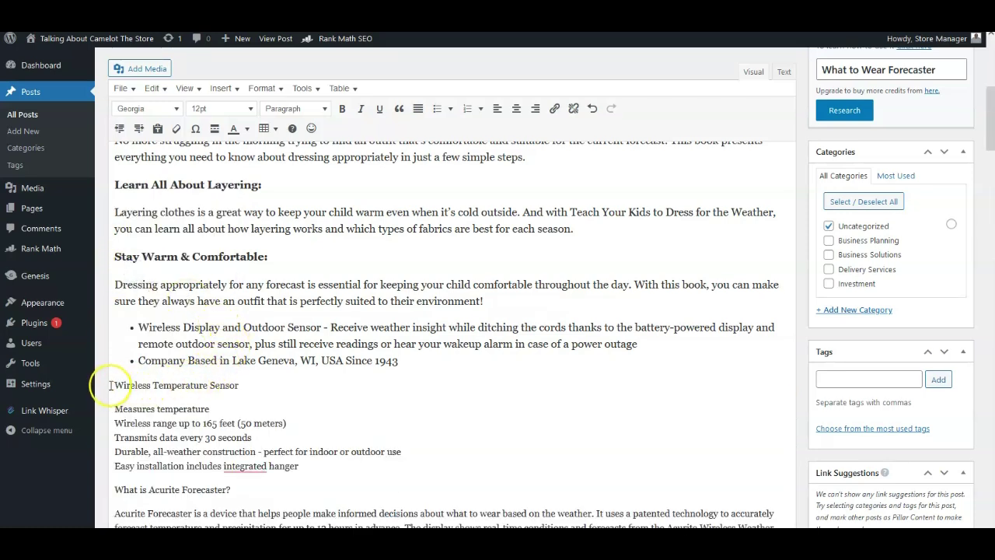
# Step: Set the font size of the text from "Wireless Temperature Sensor" to the end of the post to 14pt
pyautogui.moveTo(154, 401); pyautogui.dragTo(365, 536)
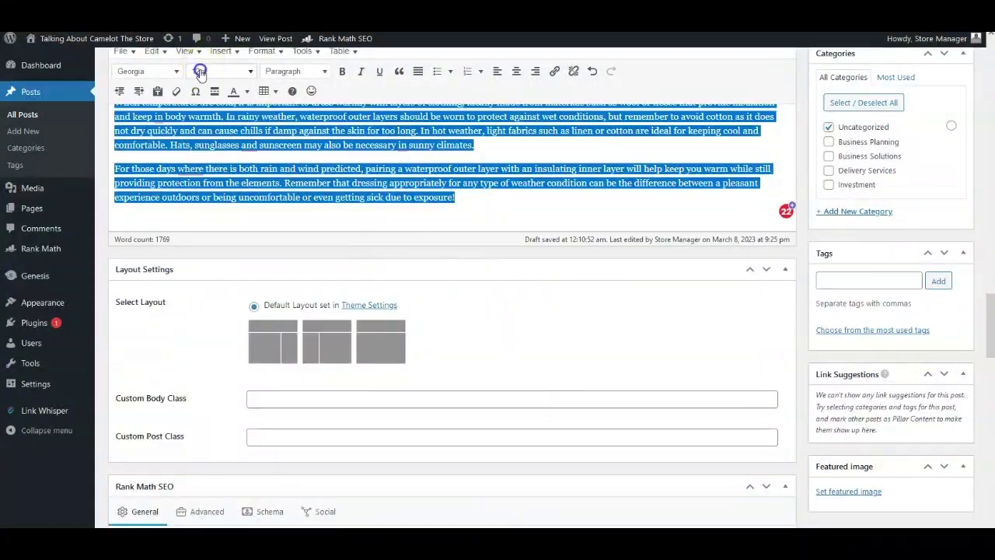
pyautogui.click(200, 71)
pyautogui.click(202, 144)
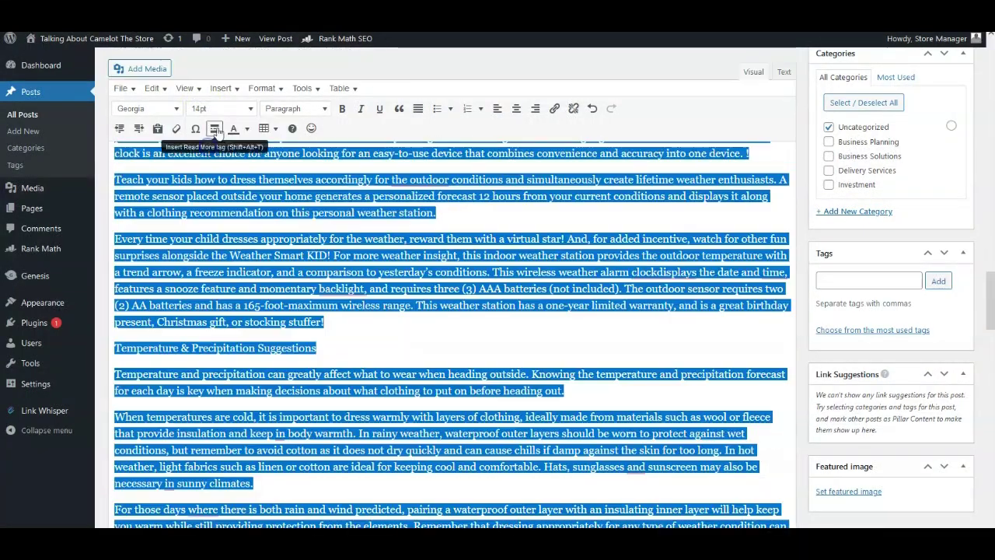
pyautogui.click(464, 219)
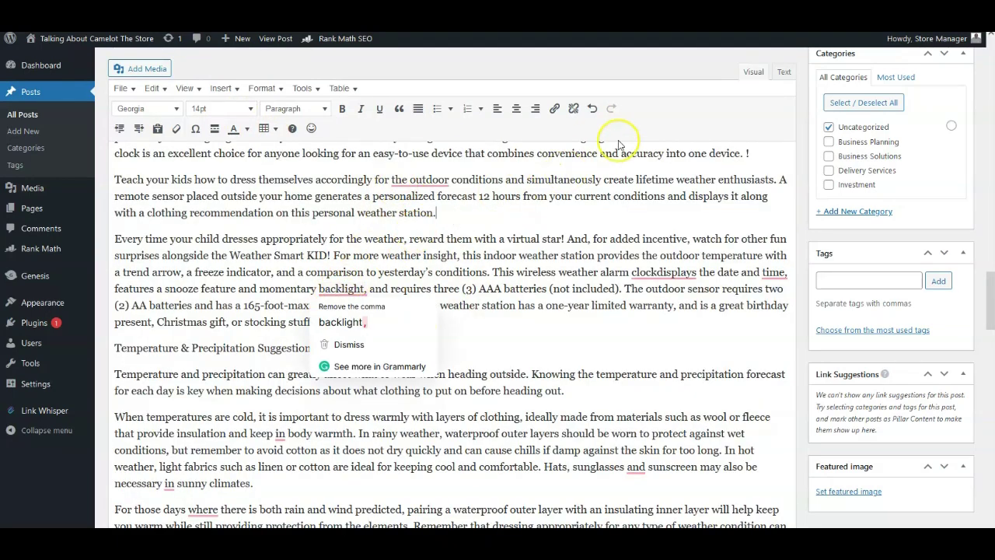
# Step: Save the What to Wear Forecaster post as a draft
pyautogui.scroll(2, 848, 62)
pyautogui.scroll(2, 829, 76)
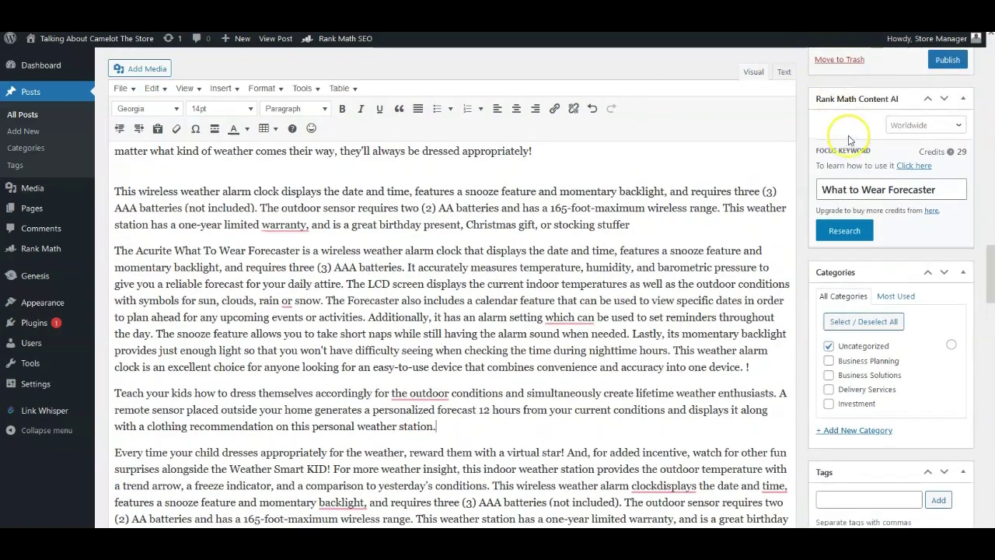
pyautogui.scroll(2, 888, 103)
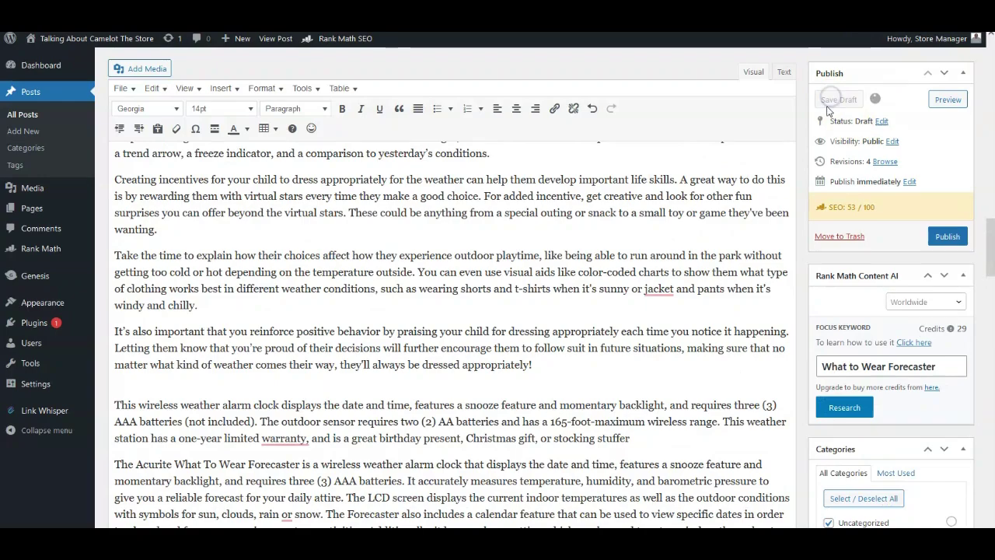
# Step: Look through the whole saved post, checking its word count, unformatted subheadings and the paragraphs in each section
pyautogui.scroll(-3, 210, 247)
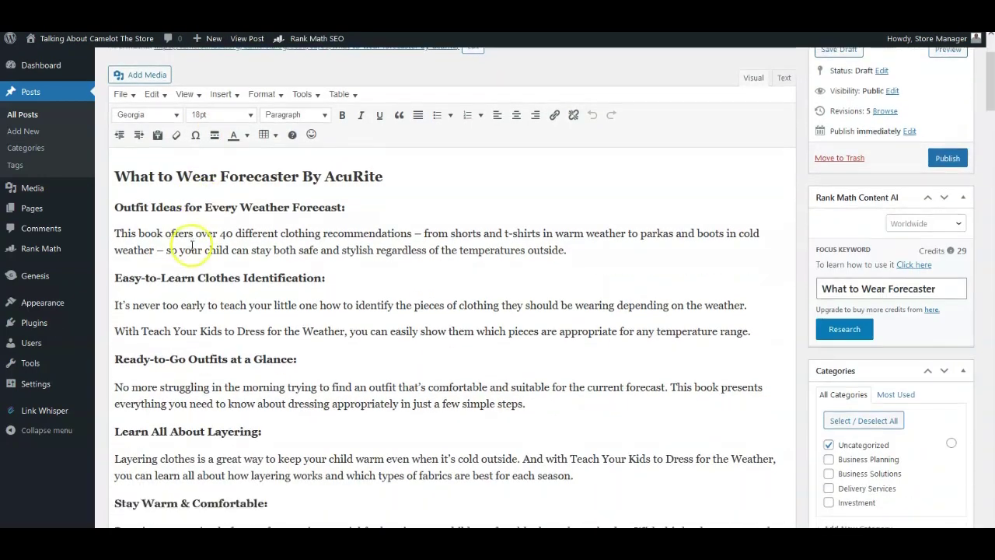
pyautogui.scroll(-12, 191, 242)
pyautogui.scroll(-15, 280, 391)
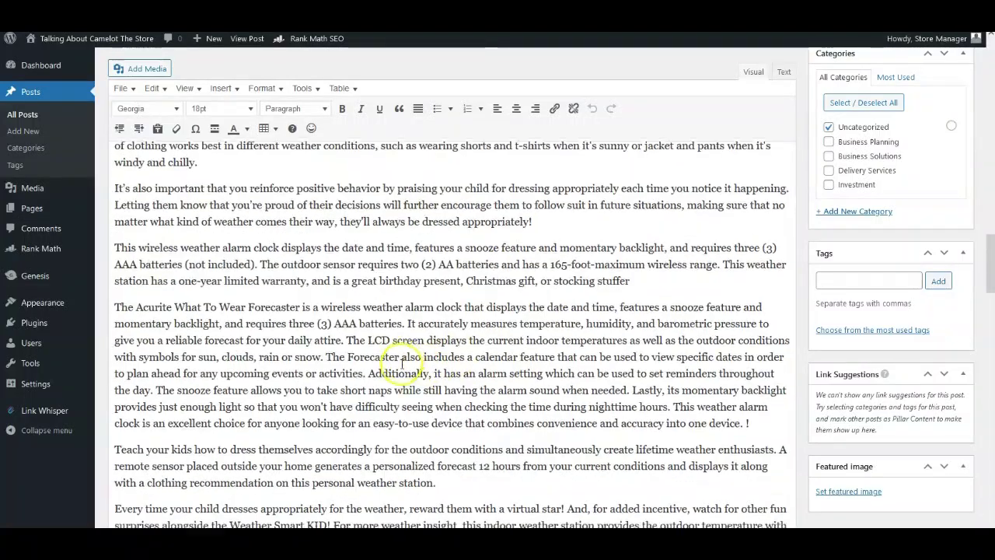
pyautogui.scroll(-6, 404, 364)
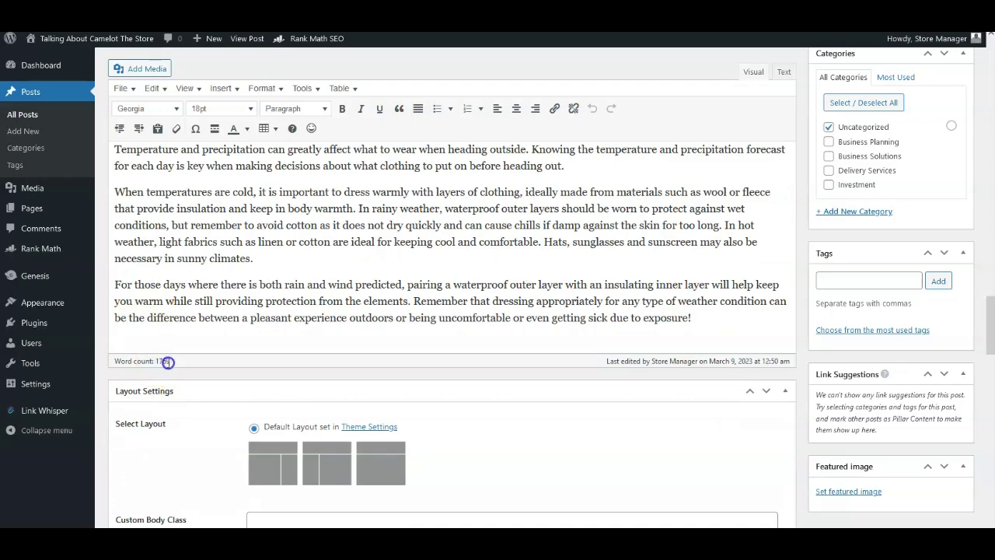
pyautogui.scroll(2, 467, 273)
pyautogui.scroll(2, 262, 341)
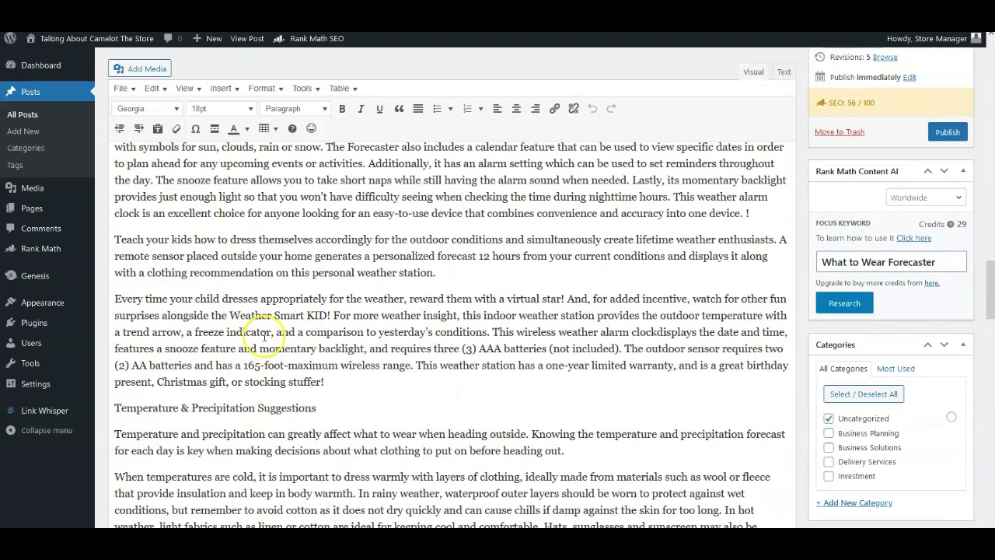
pyautogui.scroll(1, 264, 336)
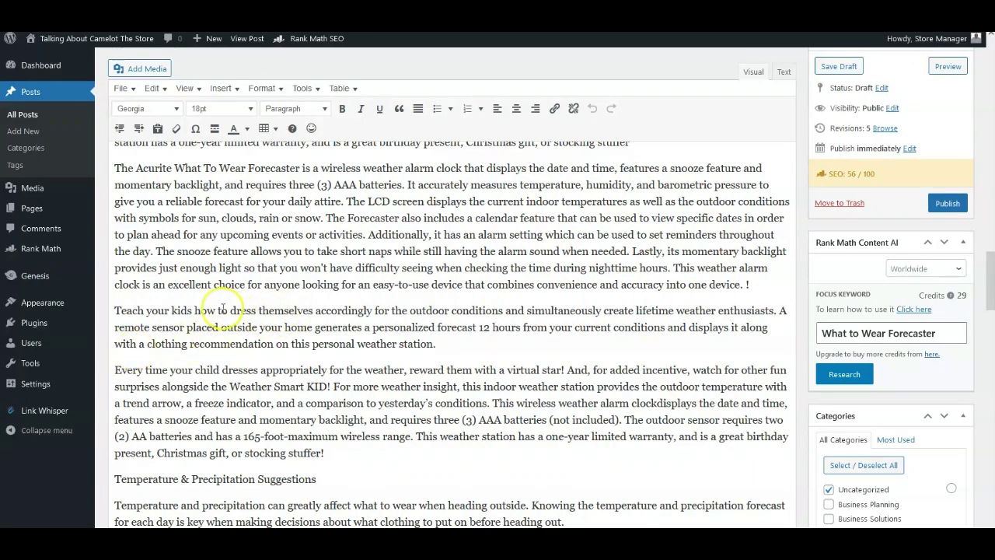
pyautogui.scroll(6, 327, 218)
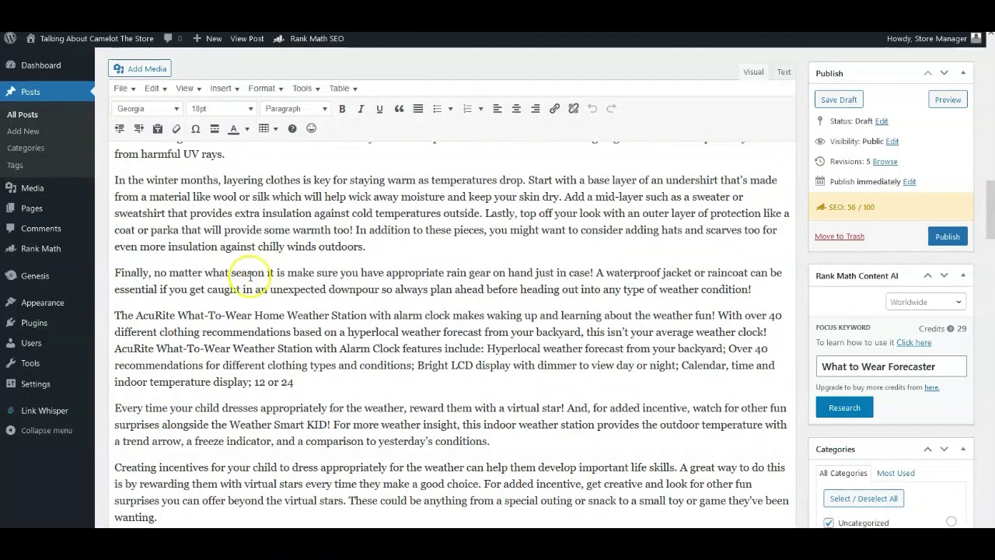
pyautogui.scroll(2, 237, 263)
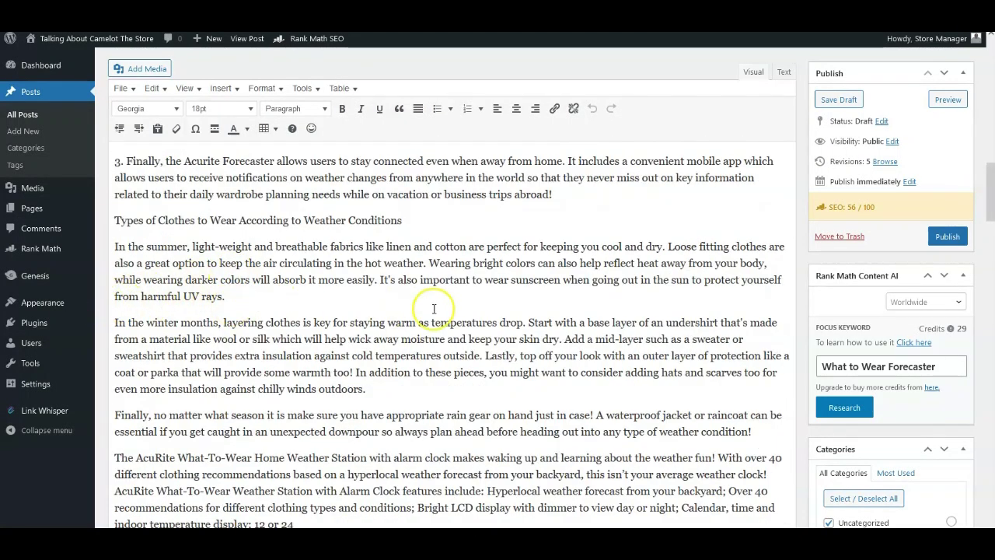
pyautogui.scroll(2, 241, 284)
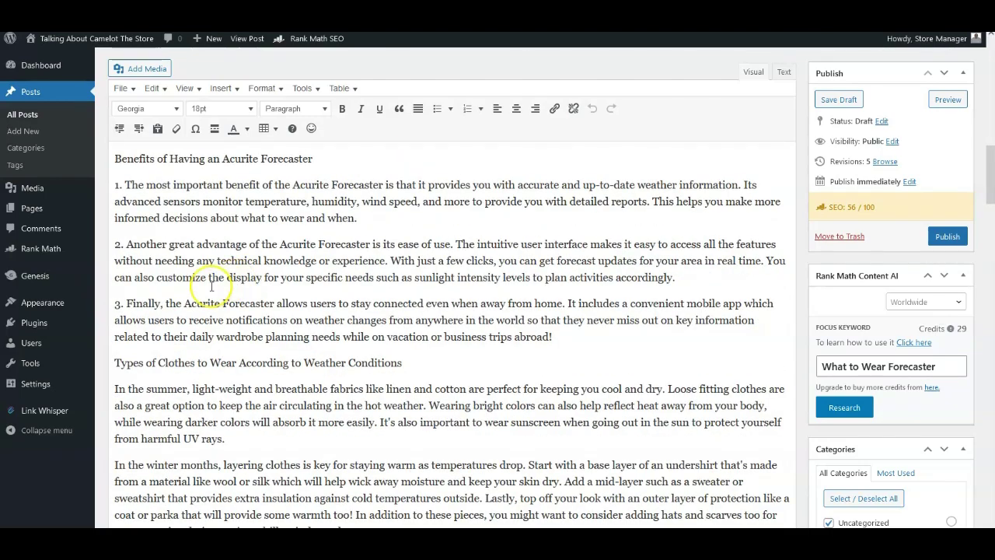
pyautogui.scroll(5, 147, 255)
pyautogui.scroll(2, 146, 256)
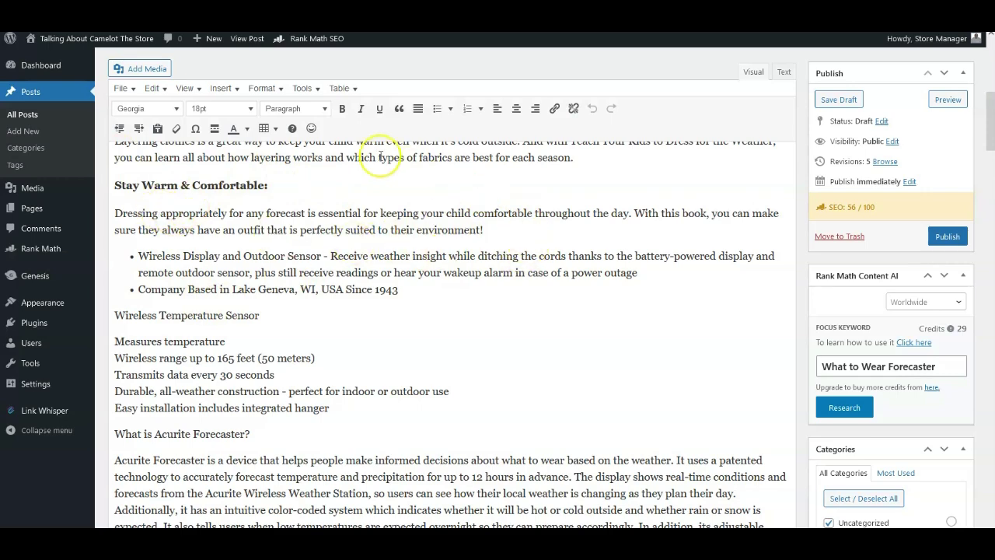
pyautogui.scroll(5, 451, 327)
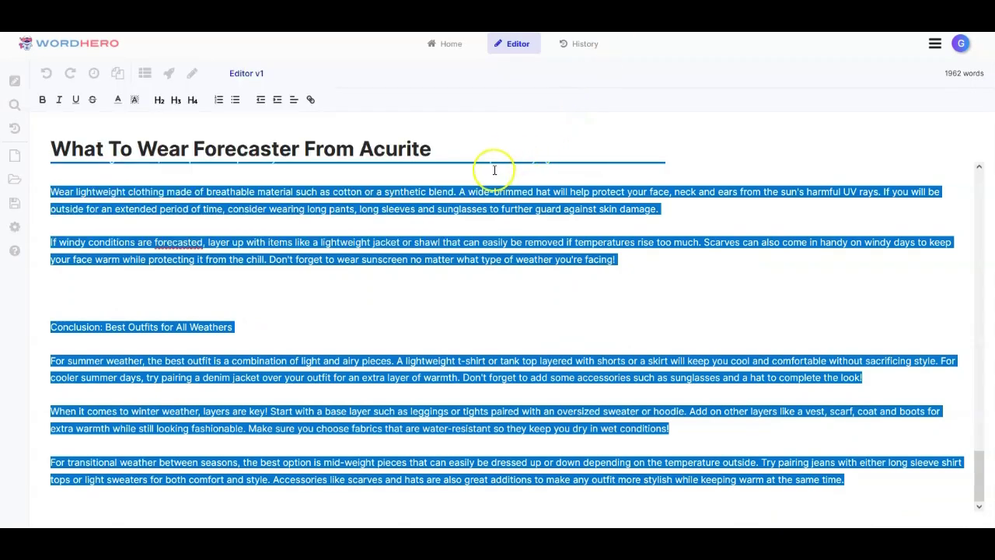
# Step: Switch to the WordHero article, clear its text selection, and return to the WordPress post to look over its opening sections
pyautogui.scroll(1, 476, 174)
pyautogui.scroll(3, 477, 173)
pyautogui.click(486, 216)
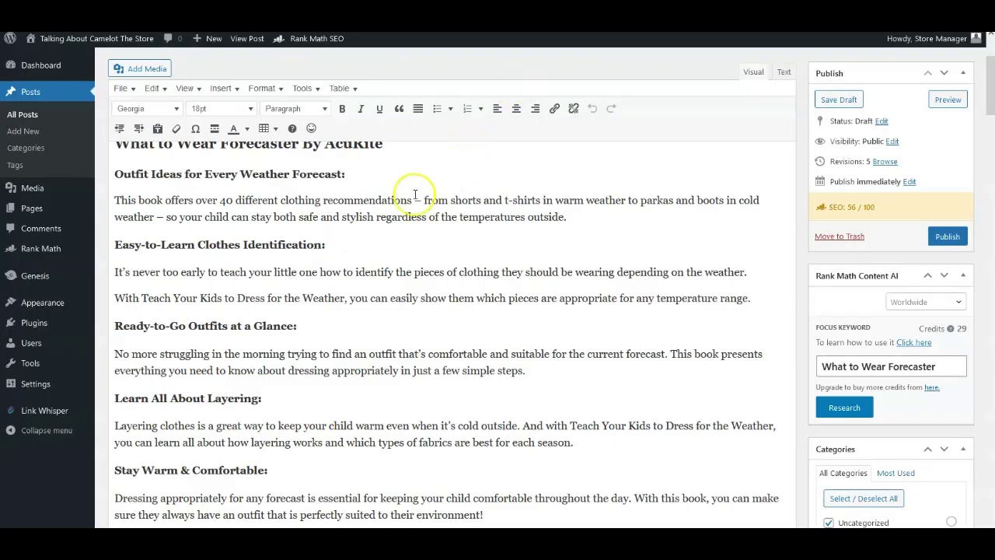
pyautogui.scroll(-1, 412, 195)
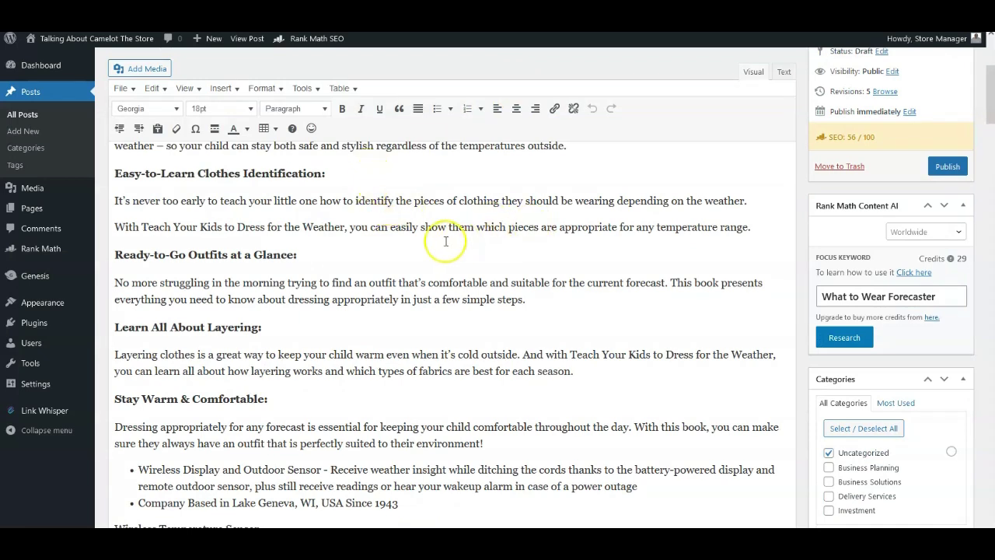
pyautogui.scroll(2, 578, 225)
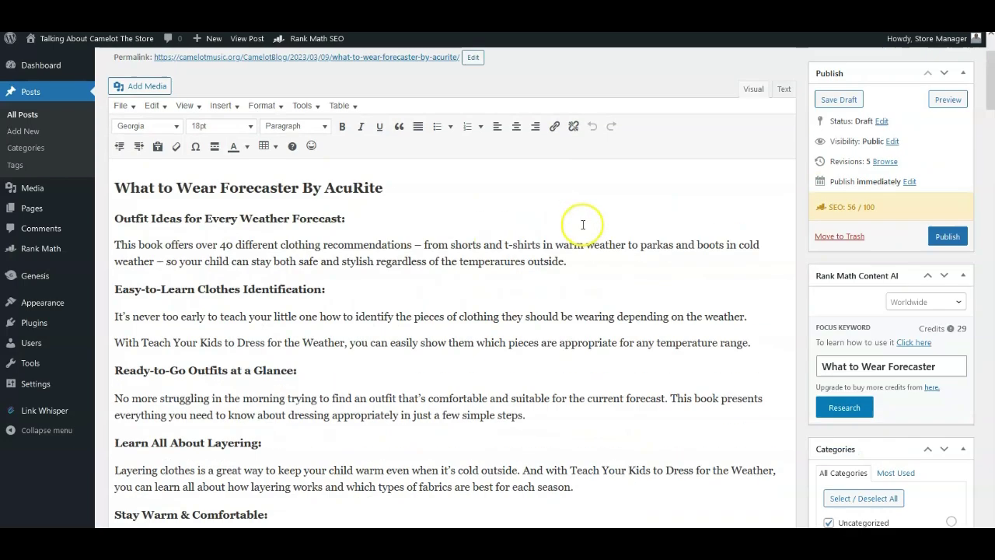
pyautogui.scroll(1, 600, 237)
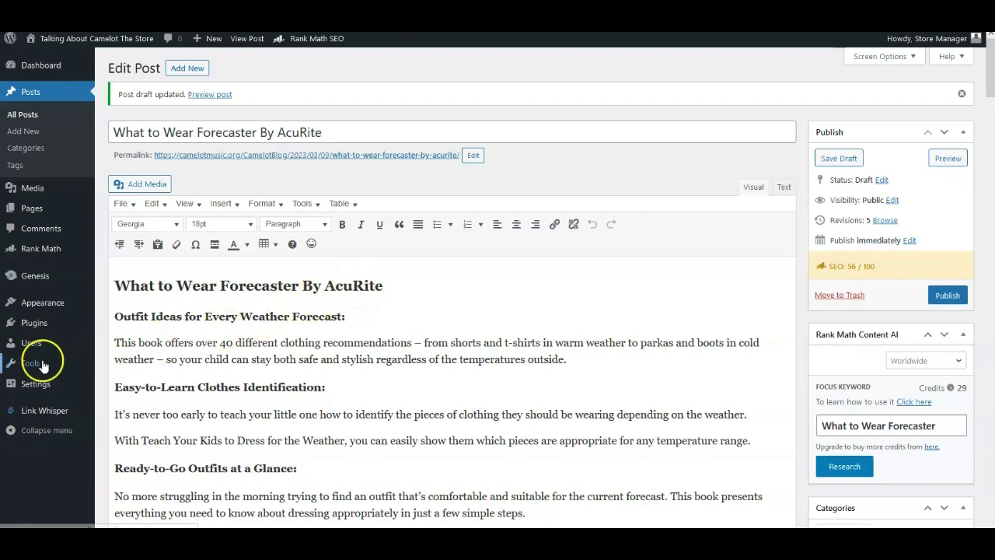
# Step: Open the site's installed plugins and examine the Rank Math SEO, Link Whisper and editor entries
pyautogui.moveTo(45, 325)
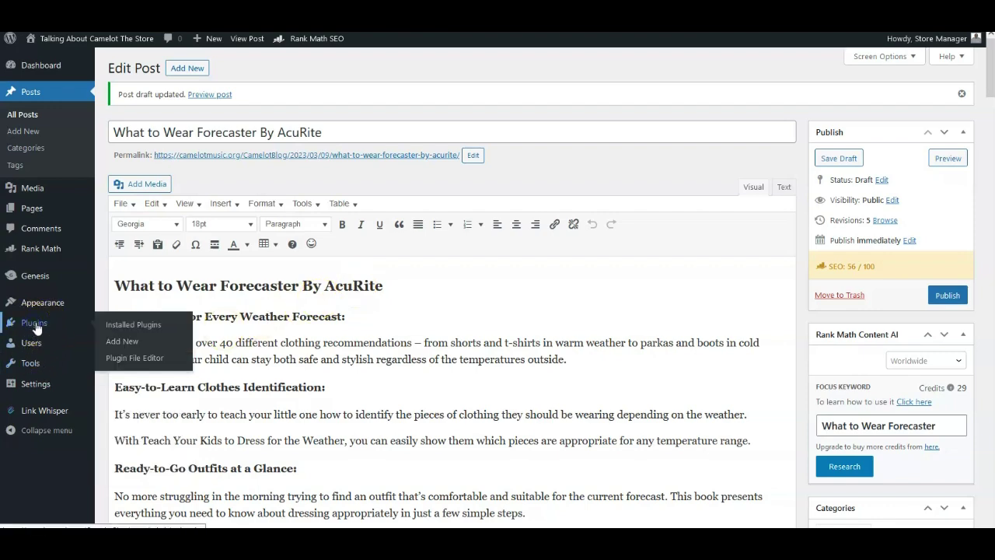
pyautogui.click(35, 325)
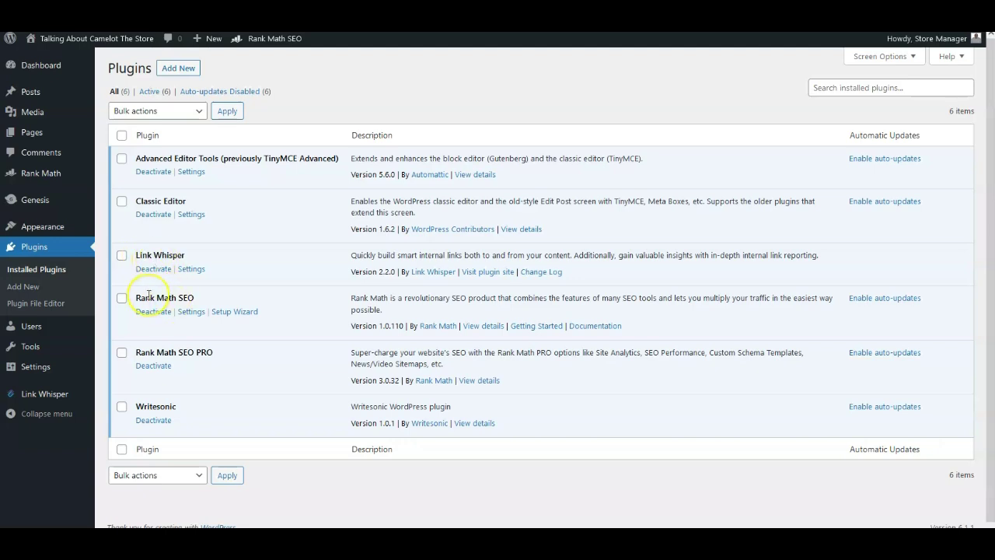
pyautogui.moveTo(146, 299); pyautogui.dragTo(204, 314)
pyautogui.click(221, 213)
# Step: Switch to the "Vinyl Sales In the Late 70s and Early 80s" WordPress site and start a new post from its posts list
pyautogui.moveTo(62, 44)
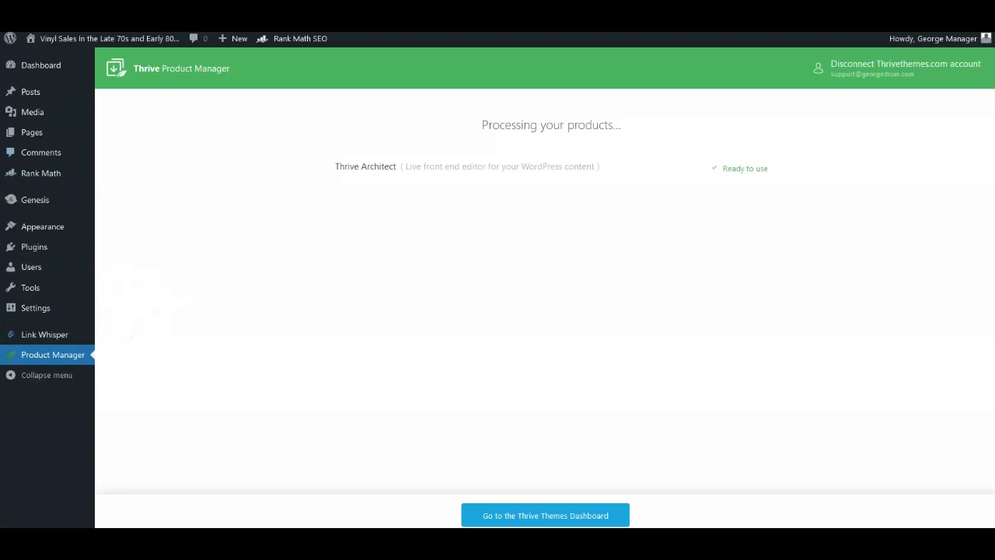
pyautogui.moveTo(101, 38)
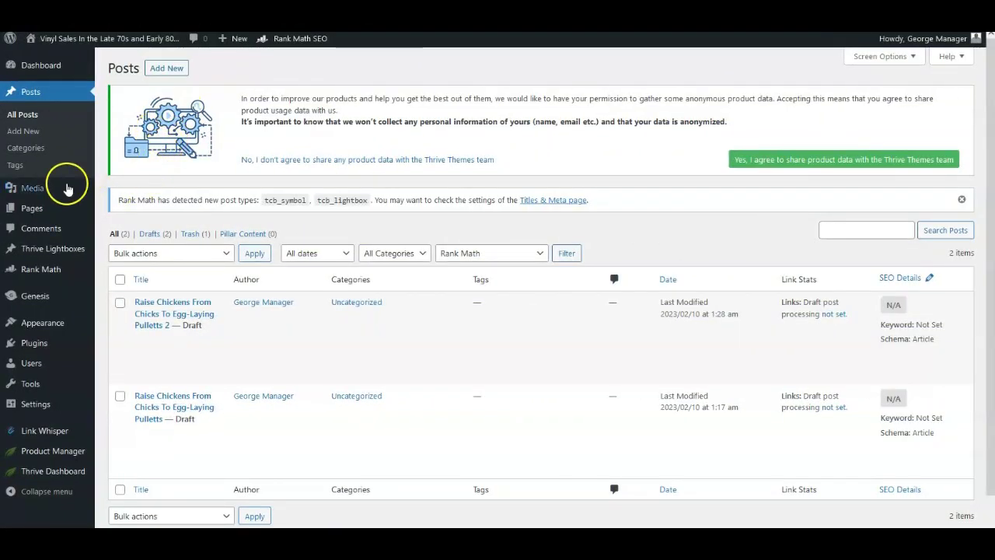
pyautogui.moveTo(31, 276)
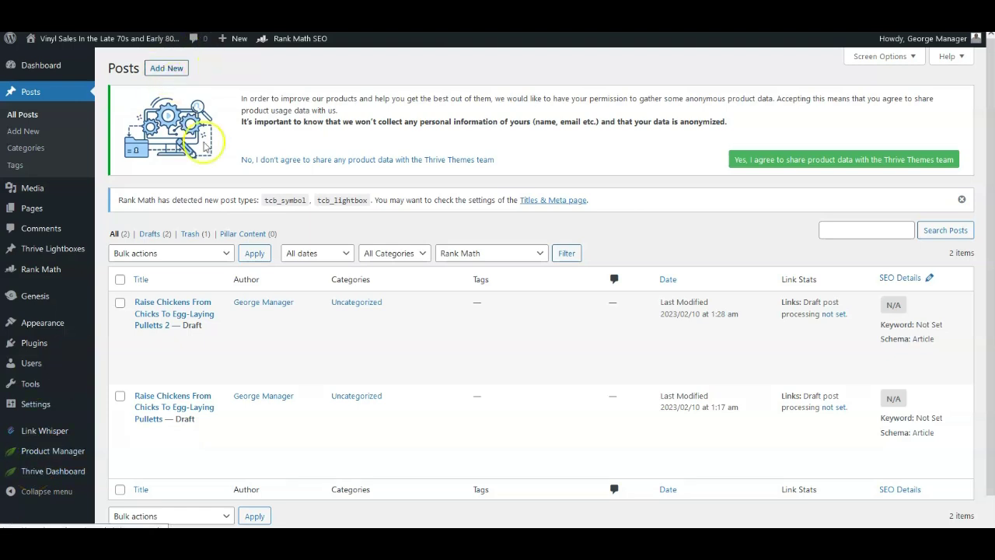
pyautogui.moveTo(179, 313)
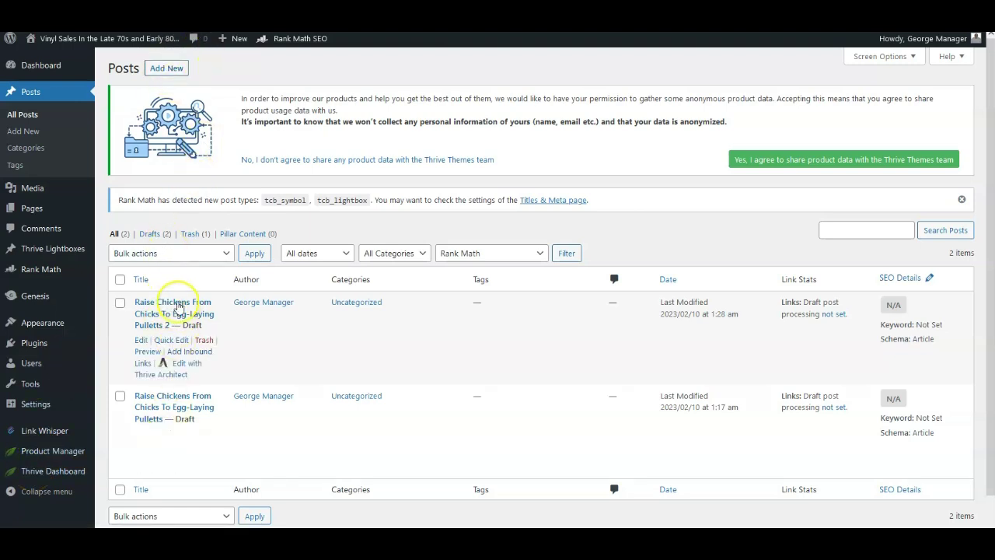
pyautogui.click(165, 68)
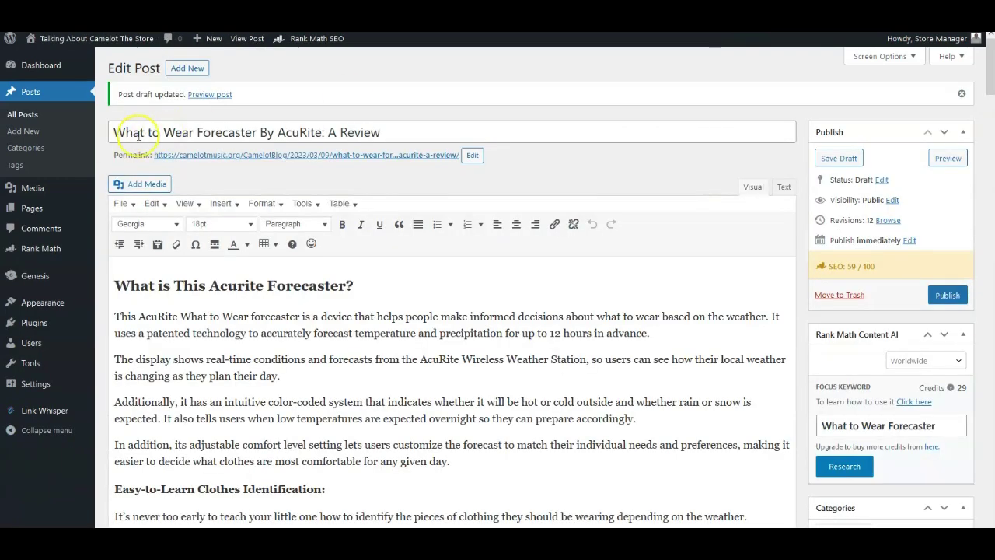
# Step: Copy the title "What to Wear Forecaster By AcuRite: A Review" from the Camelot site's post into the new post's title
pyautogui.moveTo(116, 127); pyautogui.dragTo(361, 134)
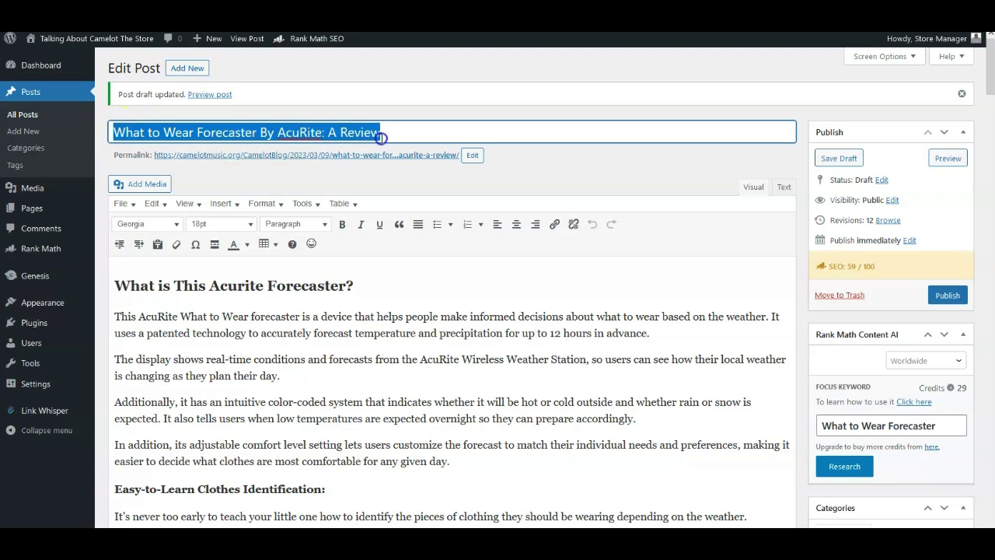
pyautogui.rightClick(383, 138)
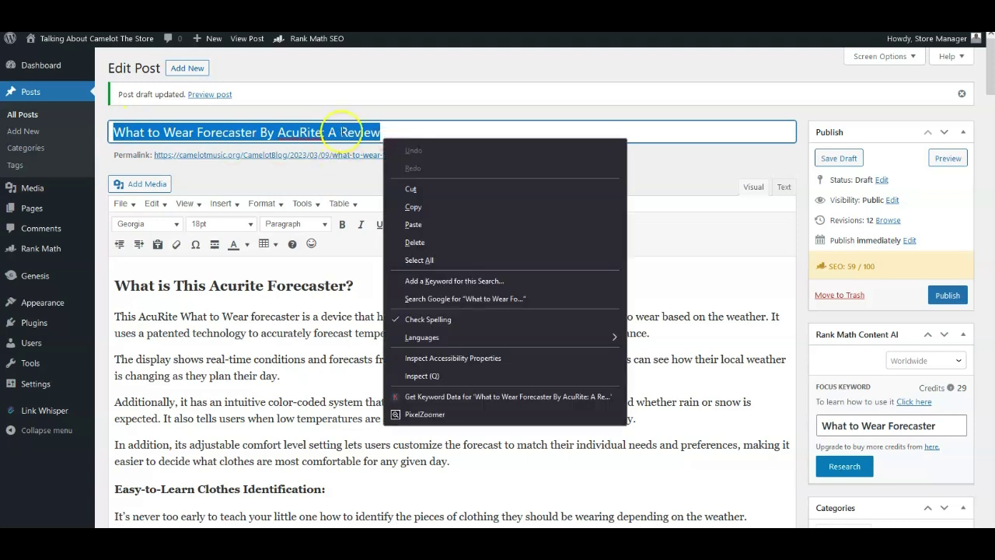
pyautogui.click(411, 207)
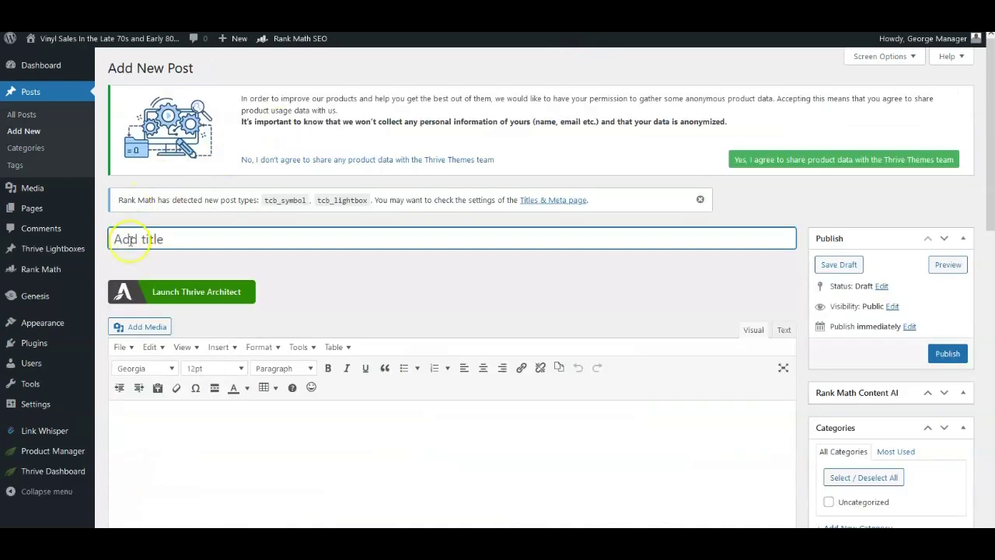
pyautogui.rightClick(125, 240)
pyautogui.click(155, 322)
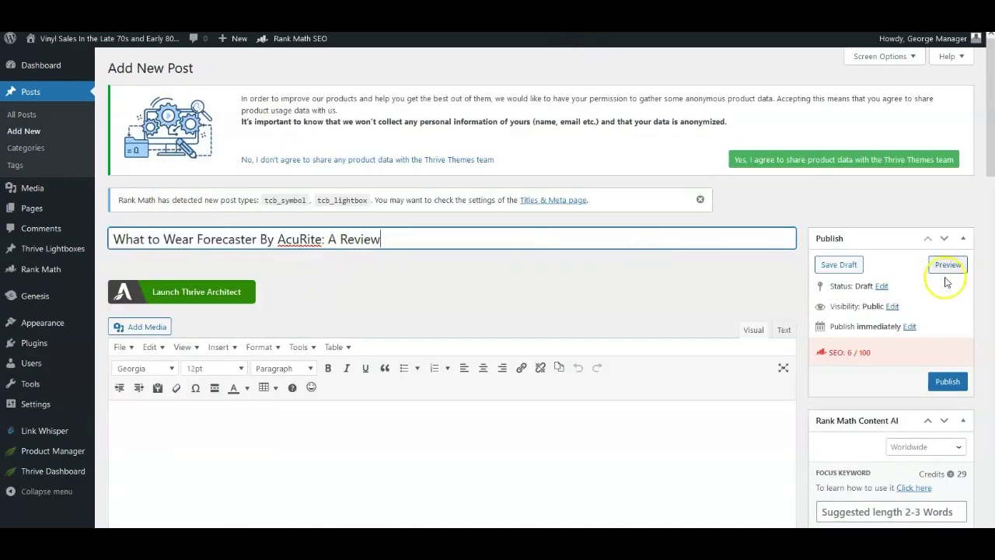
# Step: Save the new post as a draft and launch Thrive Architect for it
pyautogui.click(946, 382)
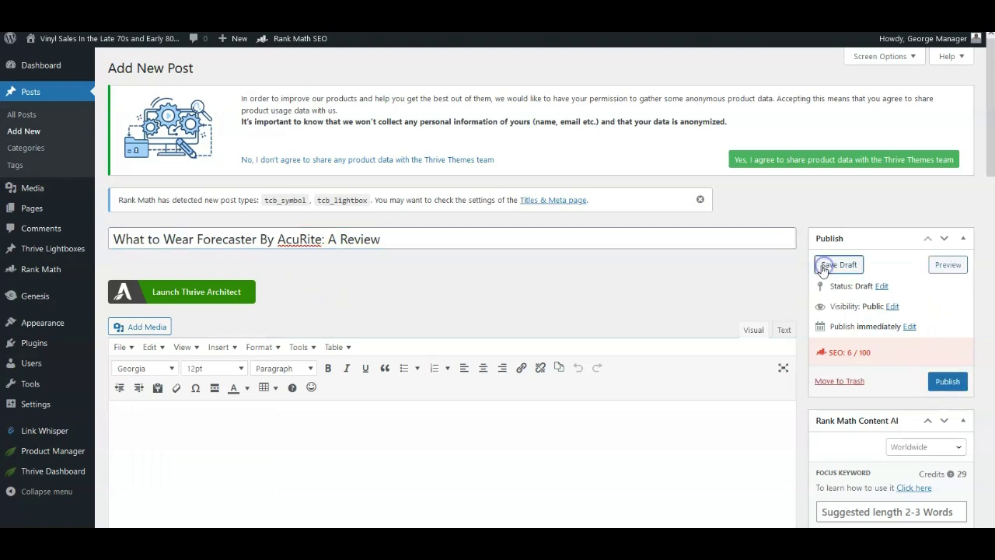
pyautogui.click(178, 296)
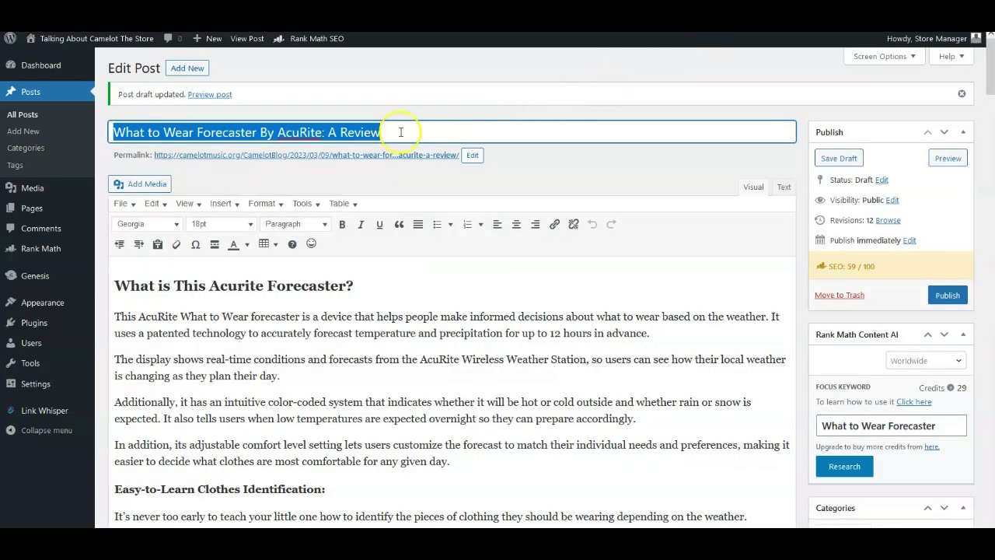
# Step: Switch back to the Camelot site's "What to Wear Forecaster By AcuRite: A Review" post and look over its body and categories
pyautogui.scroll(-3, 844, 234)
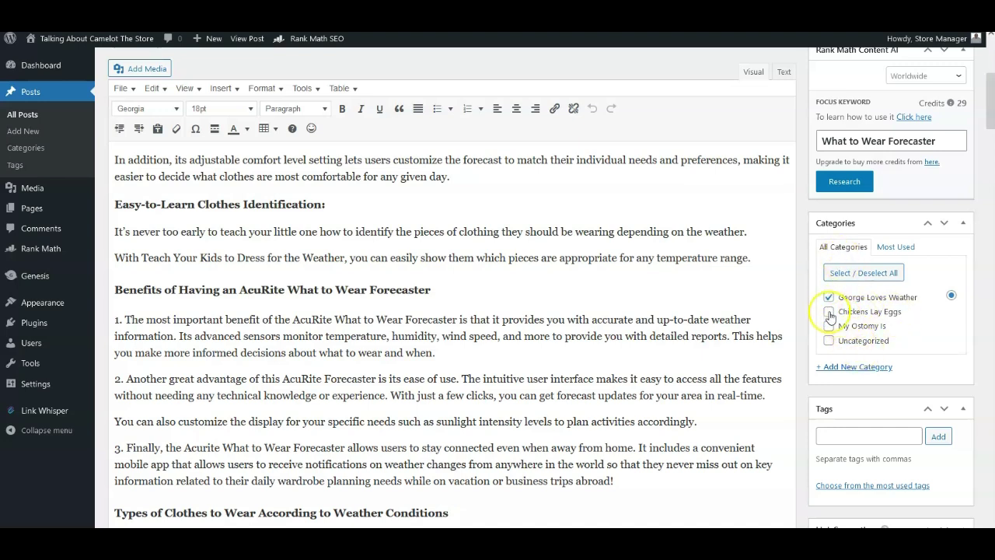
pyautogui.scroll(2, 281, 270)
pyautogui.scroll(2, 276, 265)
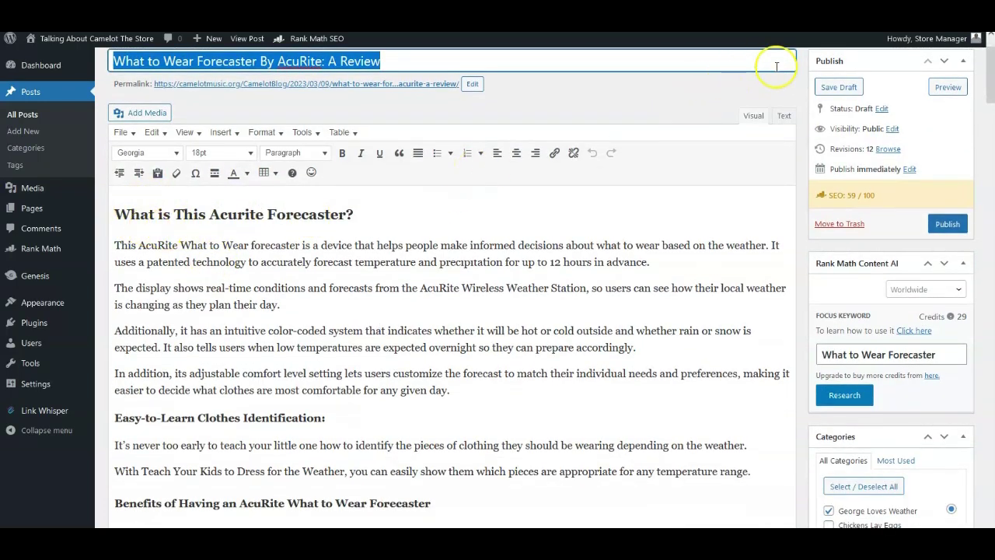
pyautogui.moveTo(63, 49)
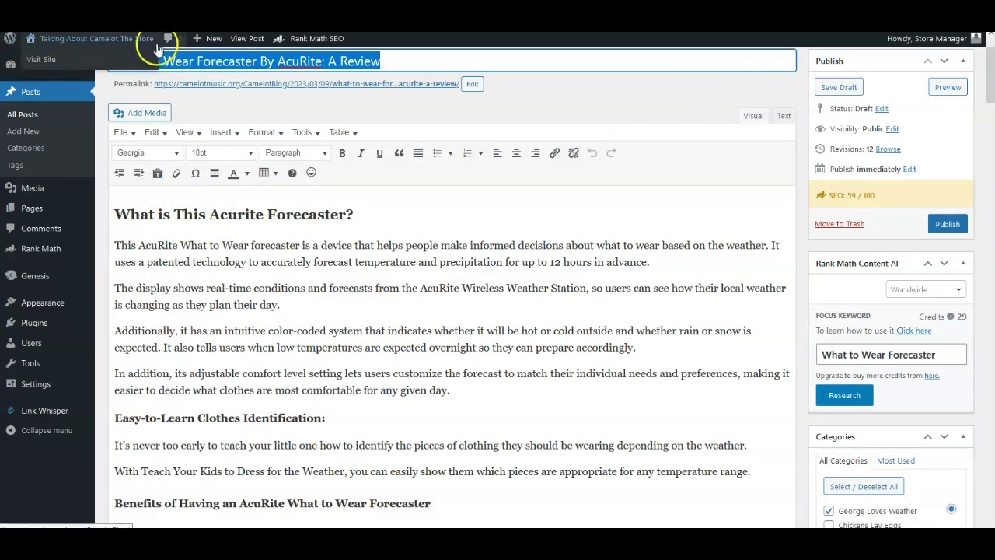
# Step: Read through the headings and body text of the Camelot site's AcuRite What to Wear Forecaster review draft
pyautogui.scroll(-1, 835, 440)
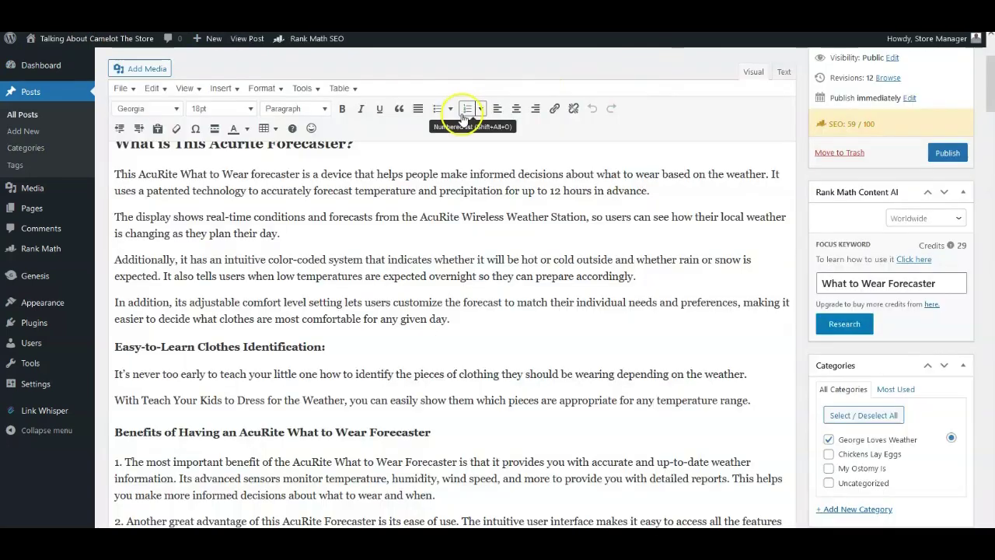
pyautogui.scroll(3, 466, 195)
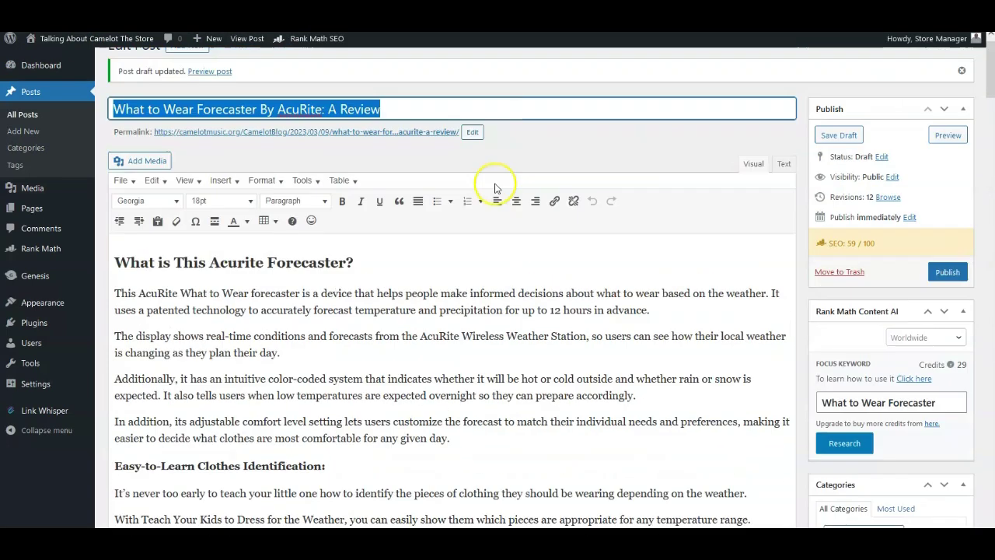
pyautogui.scroll(-1, 345, 265)
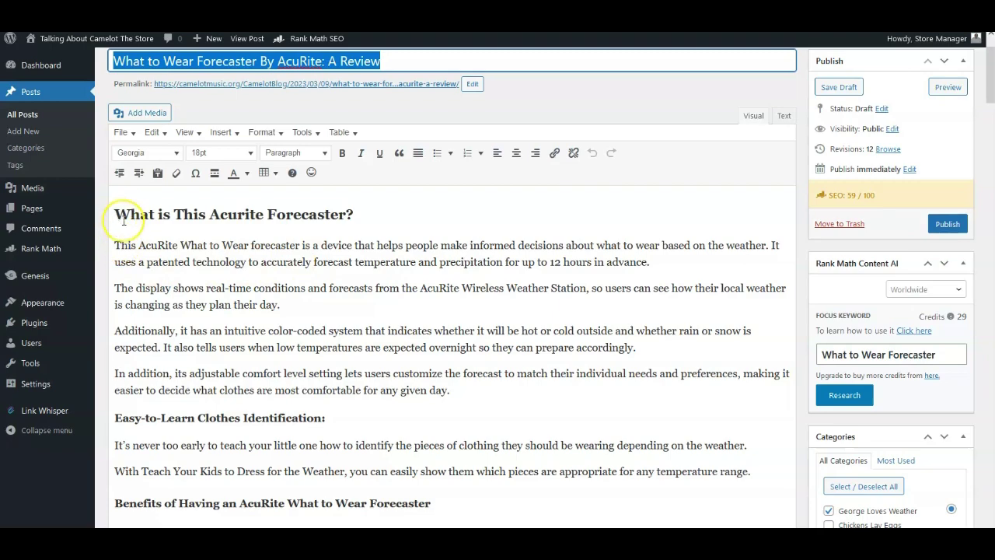
pyautogui.scroll(-2, 124, 222)
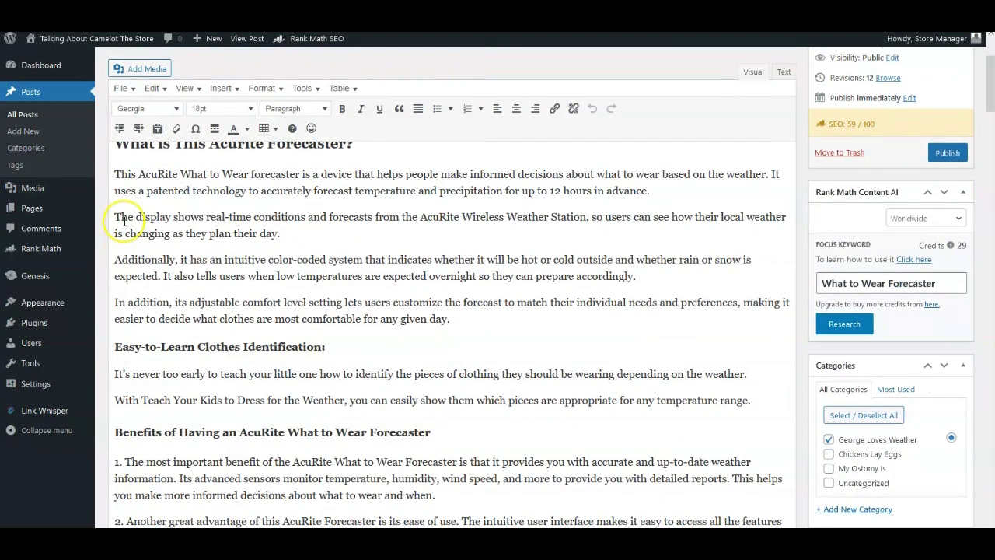
pyautogui.scroll(-1, 125, 223)
pyautogui.scroll(-1, 126, 225)
pyautogui.scroll(-2, 127, 226)
pyautogui.scroll(-2, 132, 240)
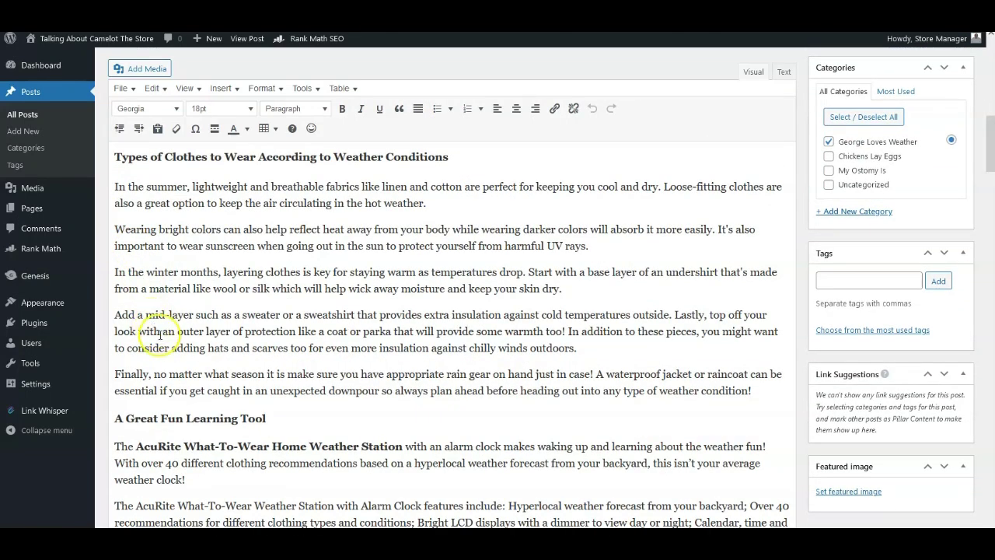
pyautogui.scroll(-2, 147, 307)
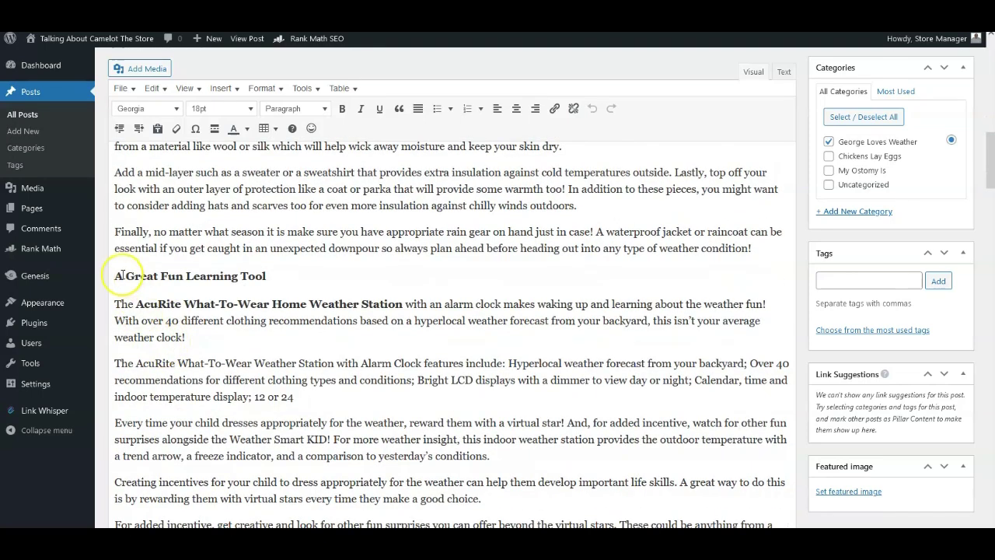
pyautogui.moveTo(123, 276); pyautogui.dragTo(157, 283)
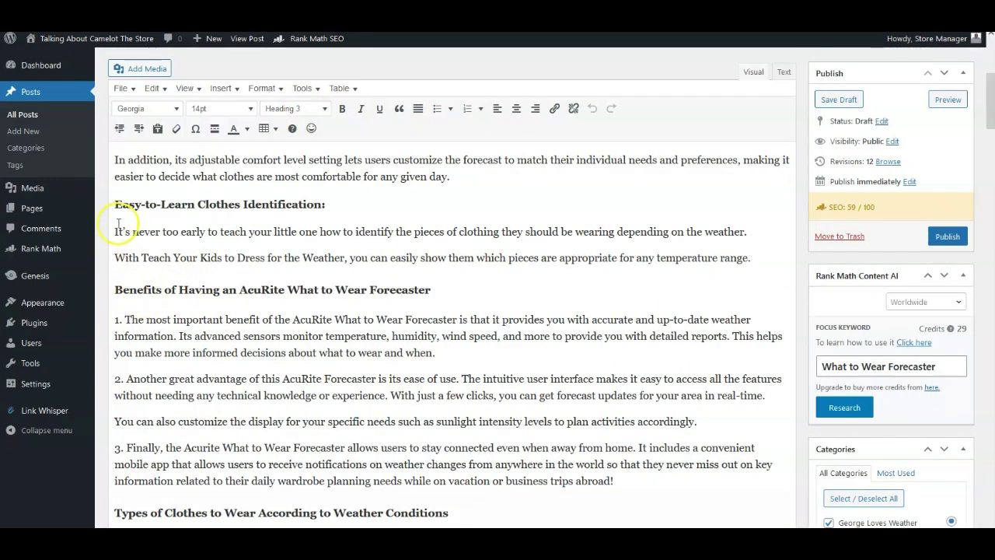
pyautogui.scroll(4, 116, 233)
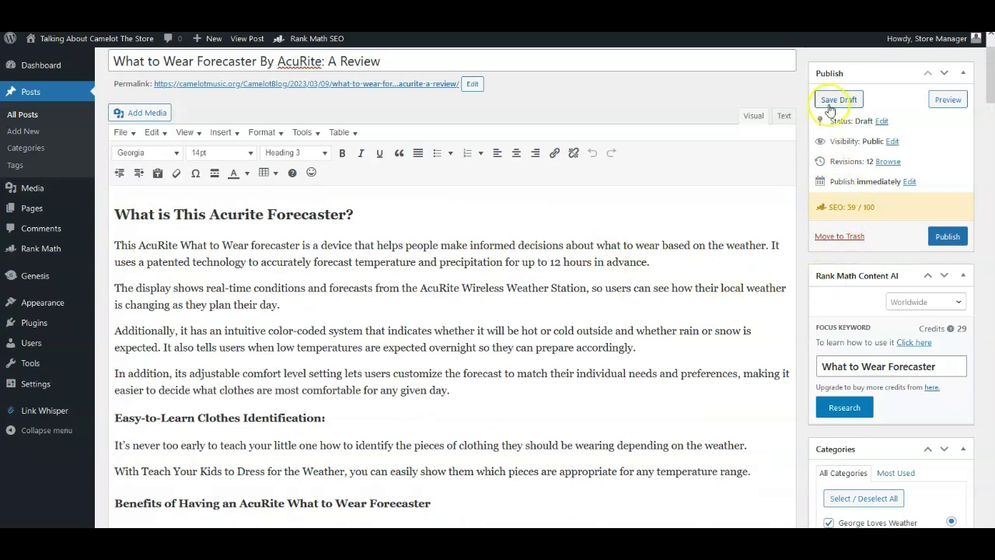
pyautogui.scroll(-1, 639, 292)
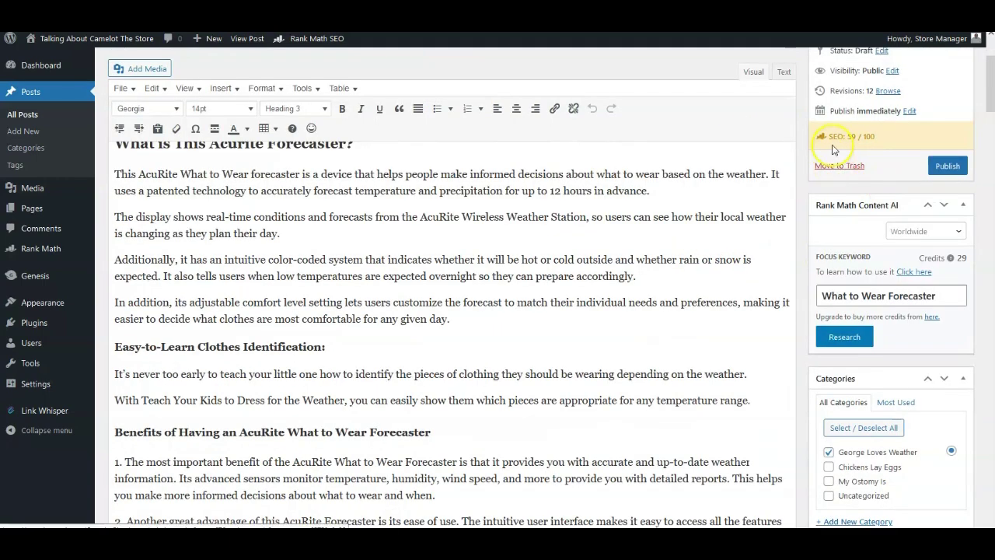
# Step: Examine the rest of the review down to its Rank Math snippet preview, focus keyword and Basic SEO checks
pyautogui.scroll(-1, 684, 288)
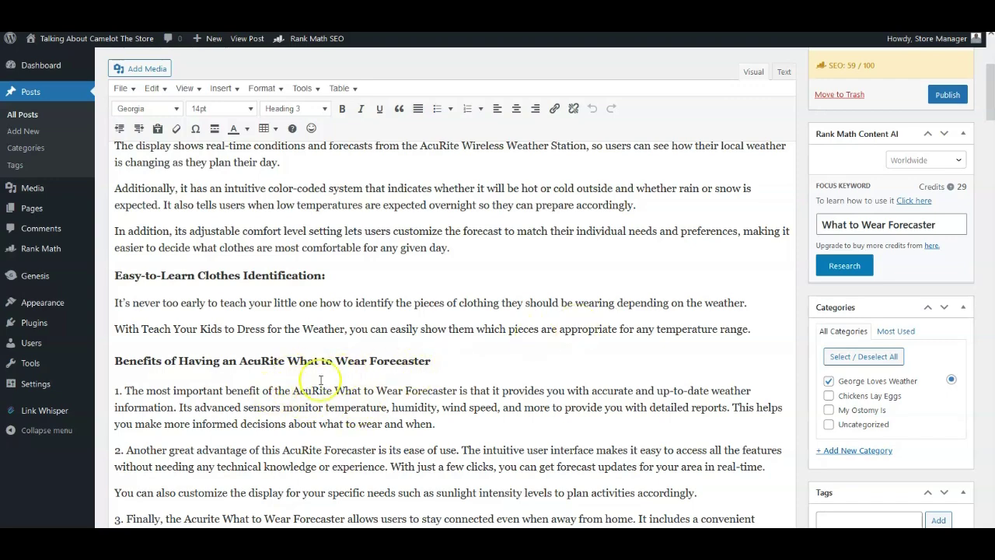
pyautogui.scroll(-1, 257, 389)
pyautogui.scroll(-15, 163, 406)
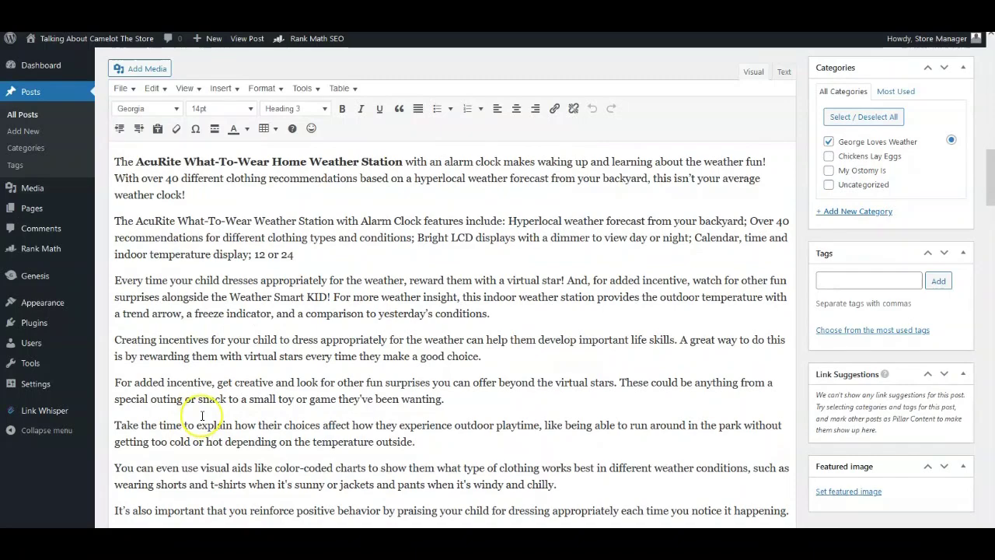
pyautogui.scroll(-15, 210, 421)
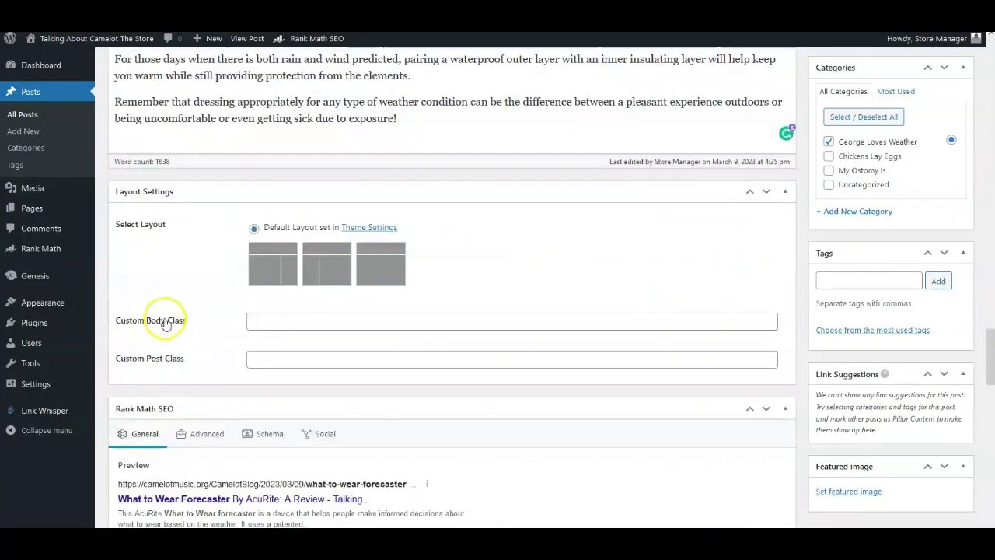
pyautogui.scroll(-1, 243, 458)
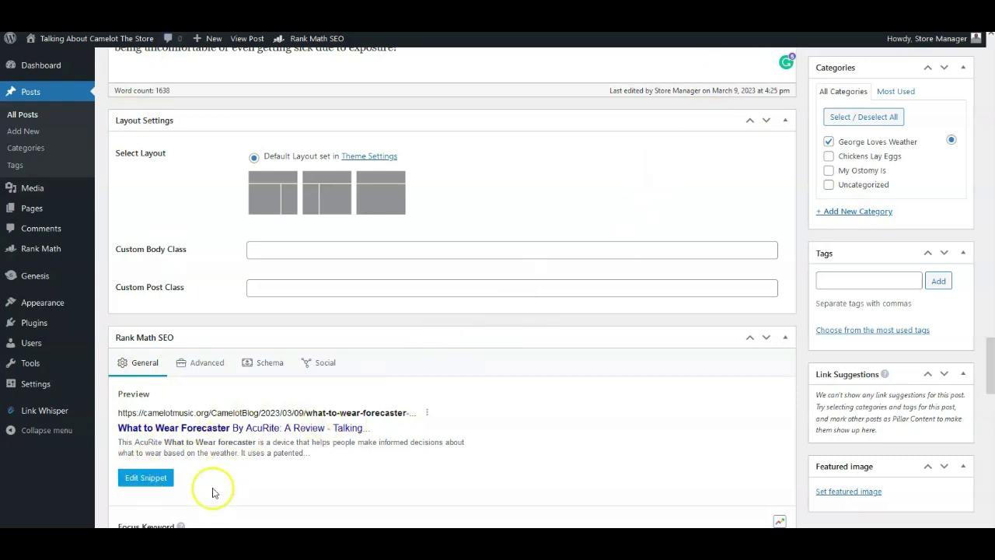
pyautogui.scroll(-1, 226, 460)
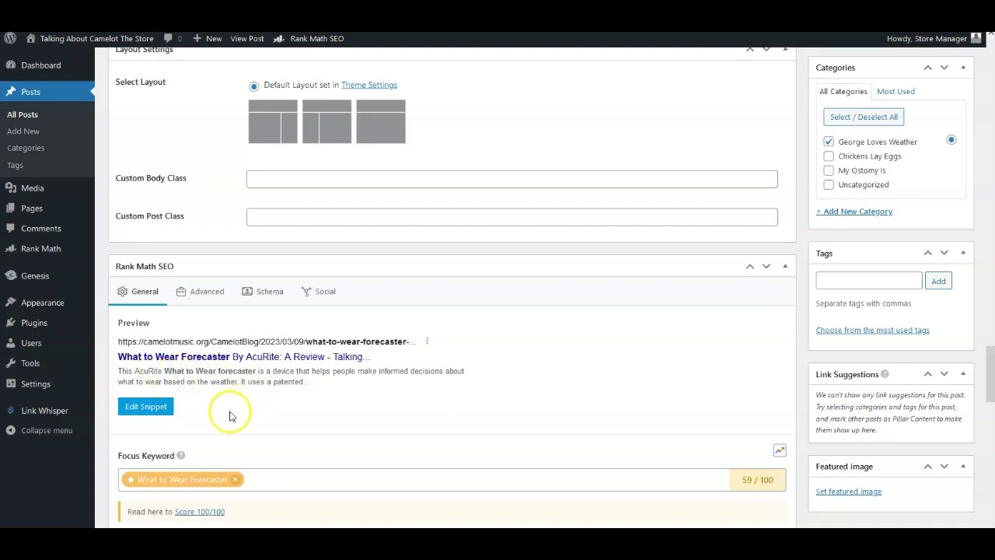
pyautogui.scroll(-2, 239, 410)
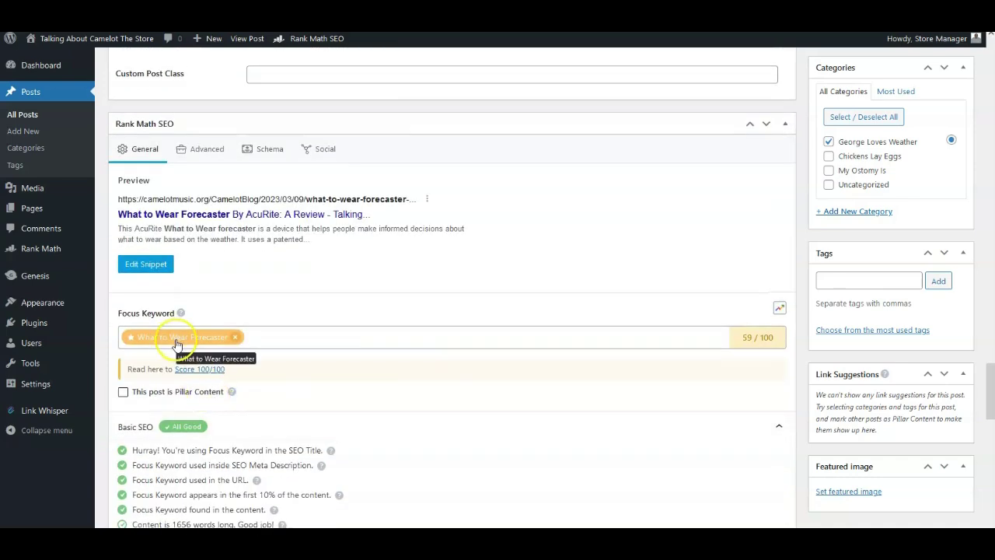
pyautogui.scroll(-2, 174, 347)
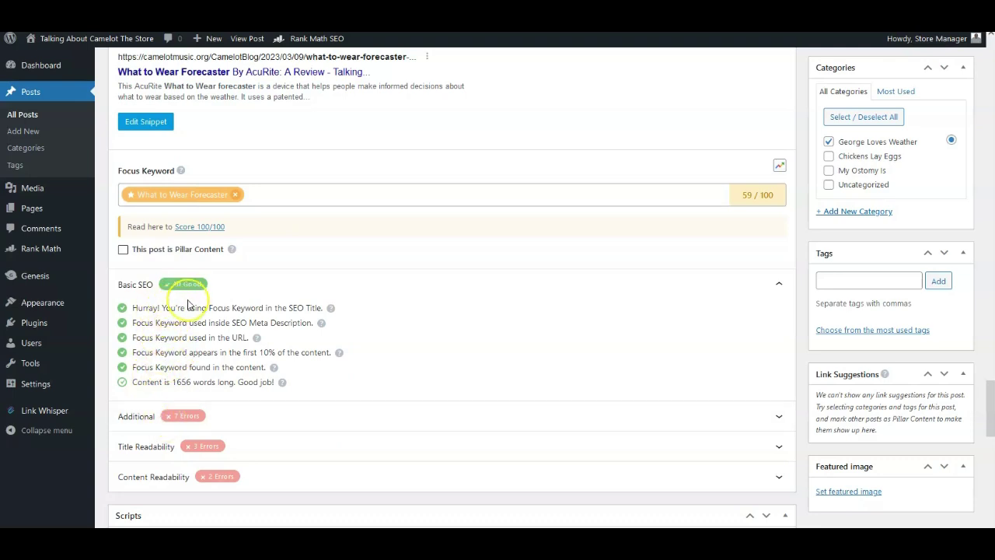
pyautogui.scroll(4, 560, 354)
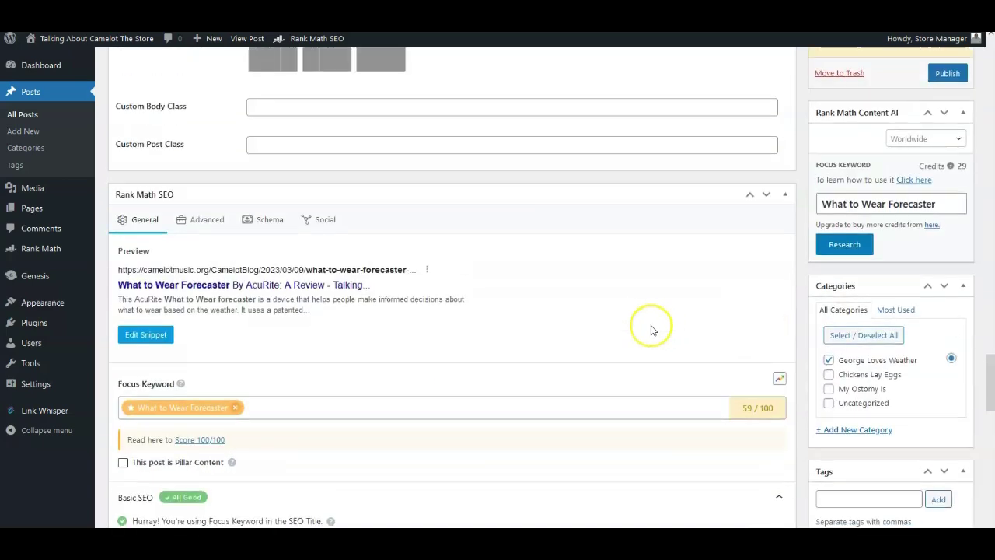
# Step: Expand and examine the Additional, Title Readability and Content Readability checks in the post's Rank Math SEO analysis
pyautogui.scroll(-4, 702, 318)
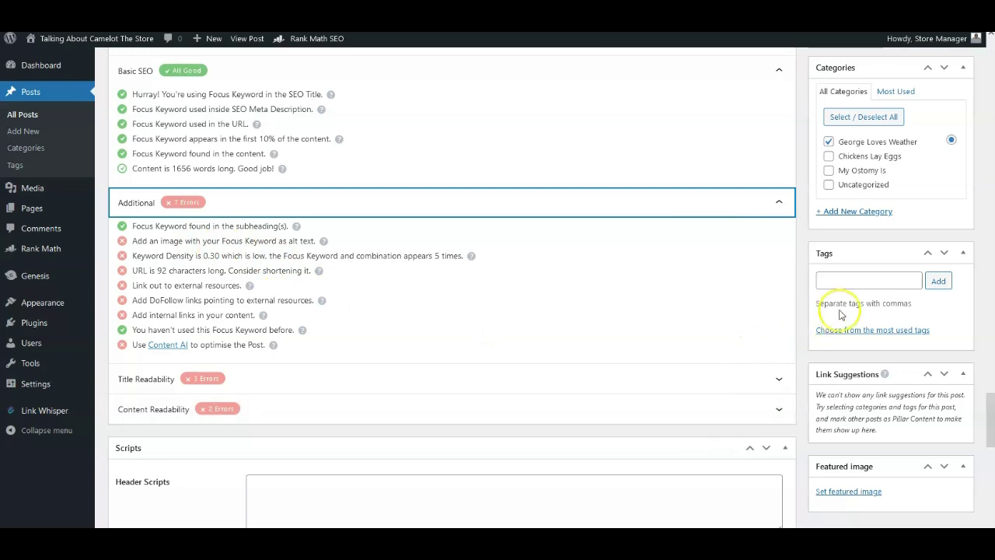
pyautogui.scroll(-1, 837, 326)
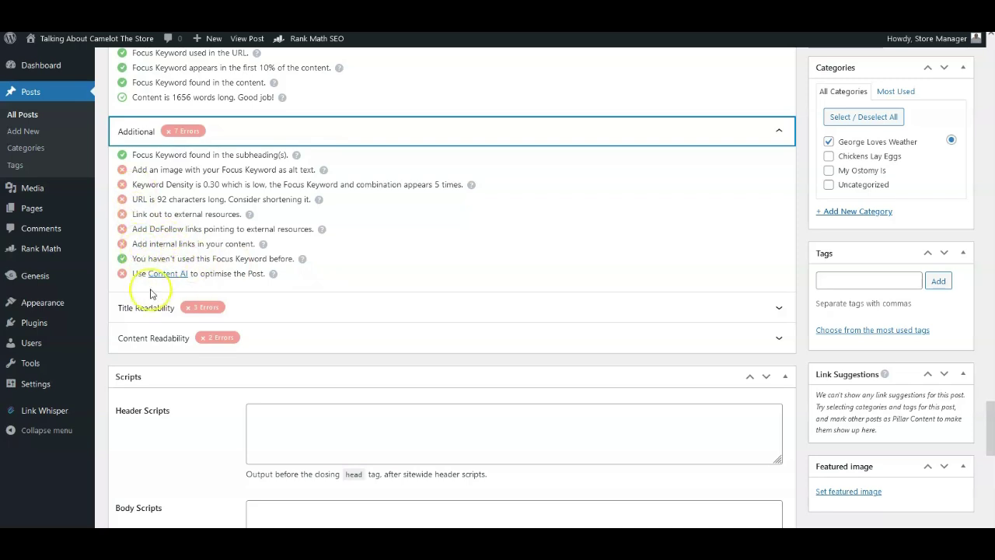
pyautogui.scroll(-1, 177, 336)
pyautogui.scroll(-2, 177, 350)
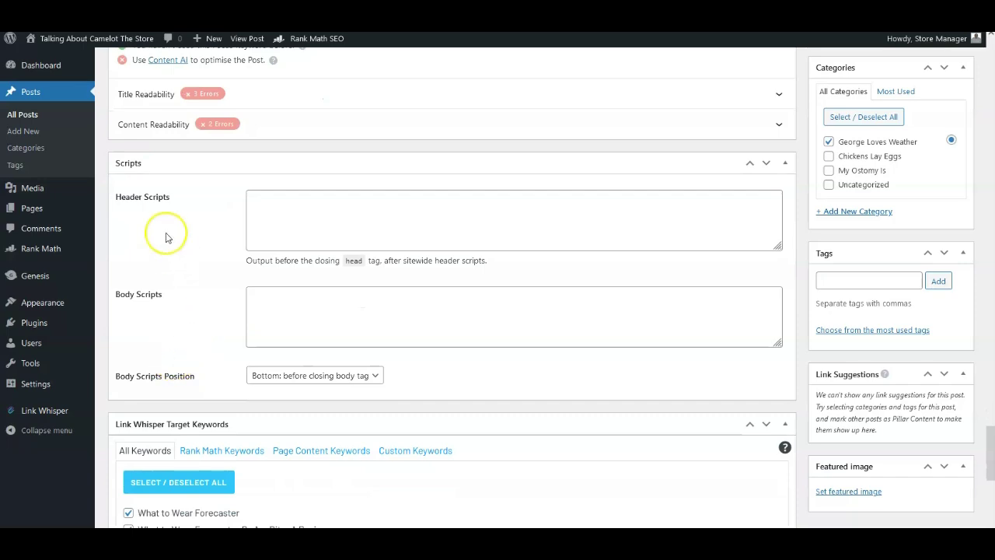
pyautogui.scroll(-1, 155, 381)
pyautogui.scroll(-2, 159, 366)
pyautogui.scroll(5, 166, 339)
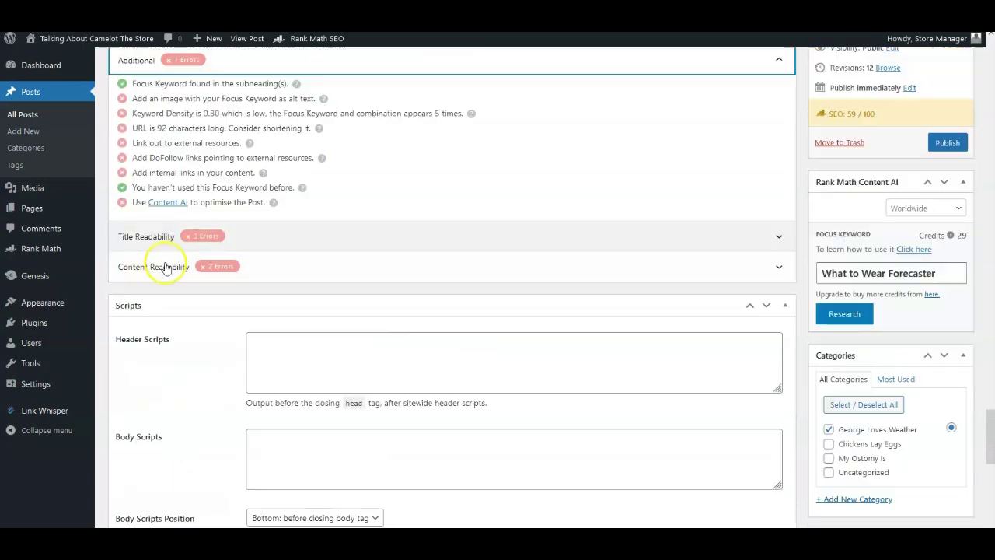
pyautogui.click(198, 239)
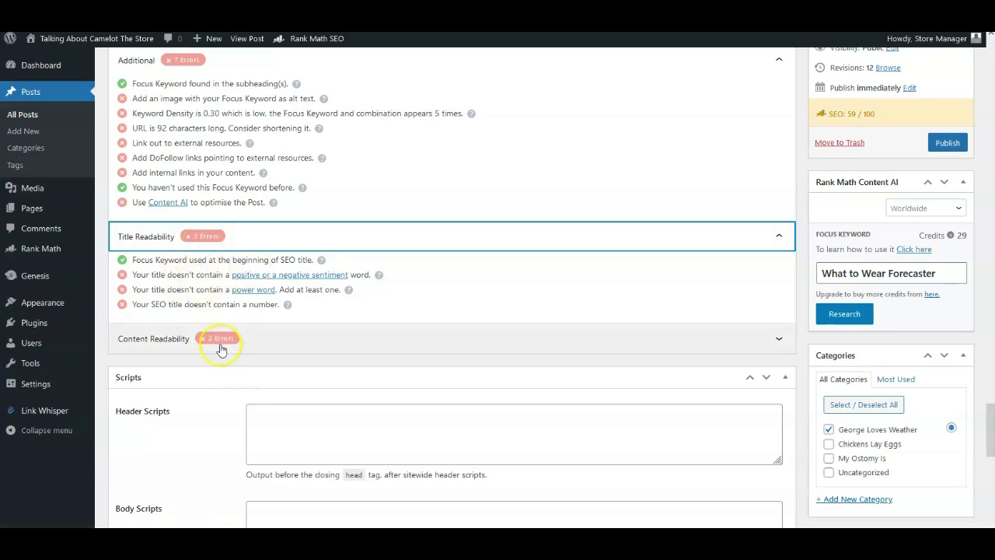
pyautogui.click(219, 340)
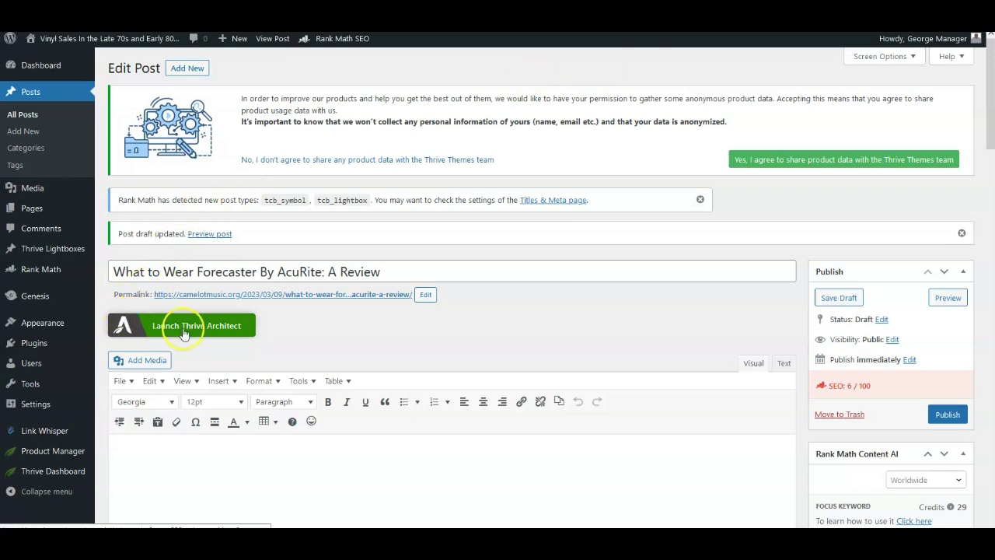
# Step: Switch to the Vinyl Sales site's draft, launch Thrive Architect for it, and look over the post's edit page
pyautogui.click(182, 329)
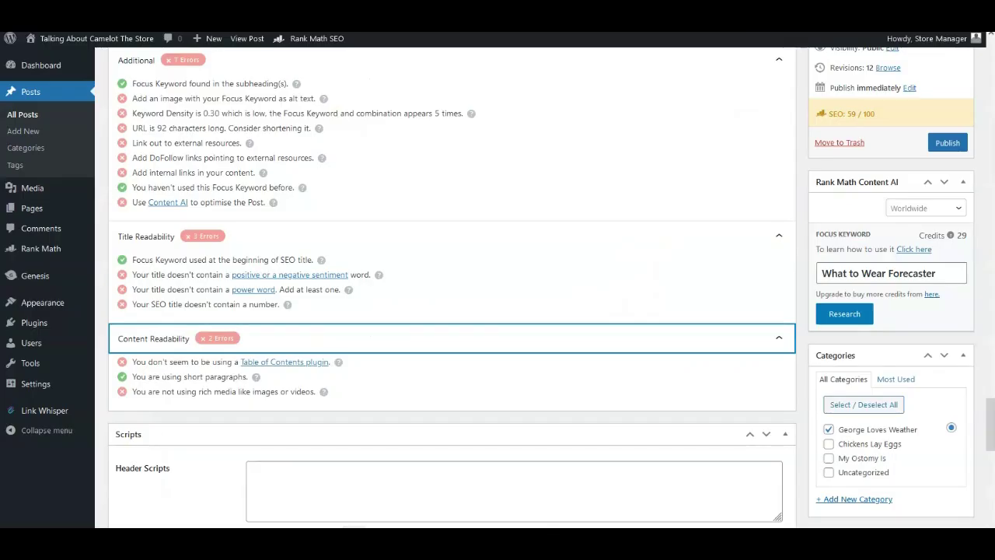
pyautogui.scroll(8, 629, 149)
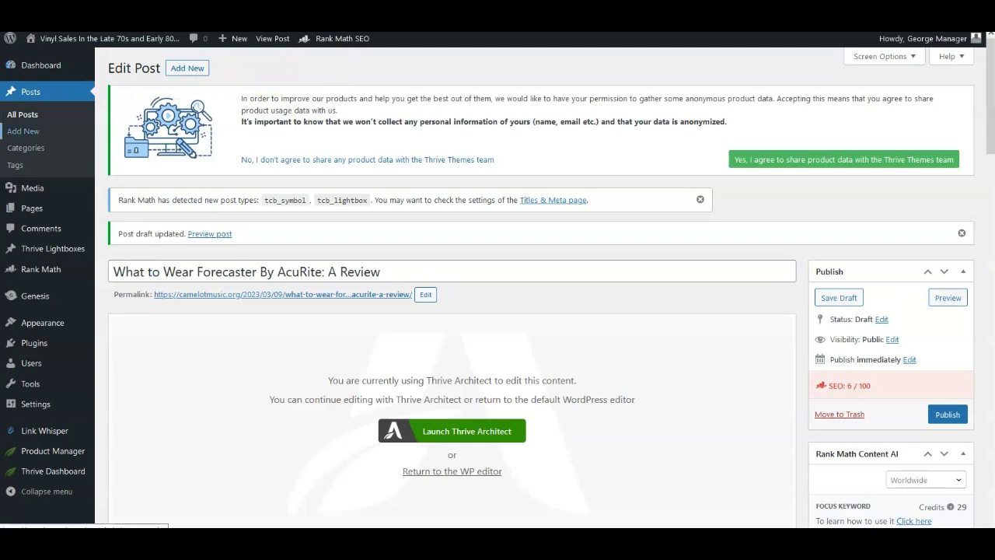
pyautogui.scroll(-1, 852, 451)
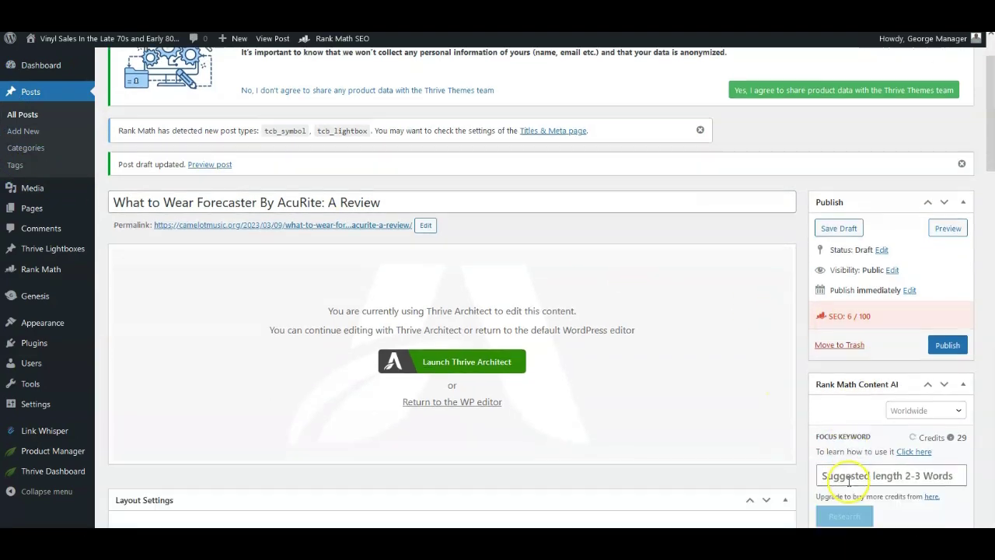
pyautogui.scroll(-1, 547, 327)
pyautogui.scroll(2, 311, 272)
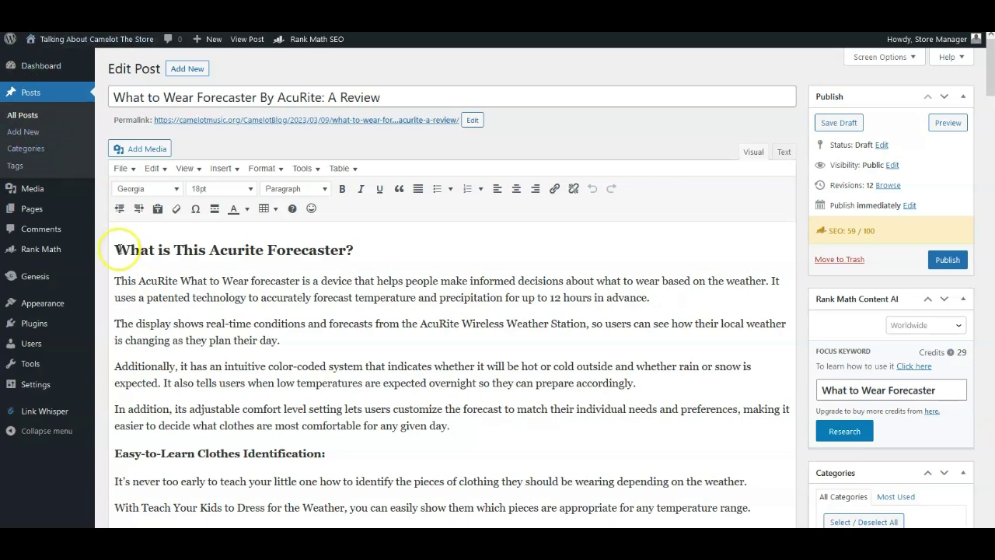
# Step: Compare the Camelot draft's text with the George Loves Weather version in Thrive Architect, including its headings and weather station image
pyautogui.scroll(-3, 148, 241)
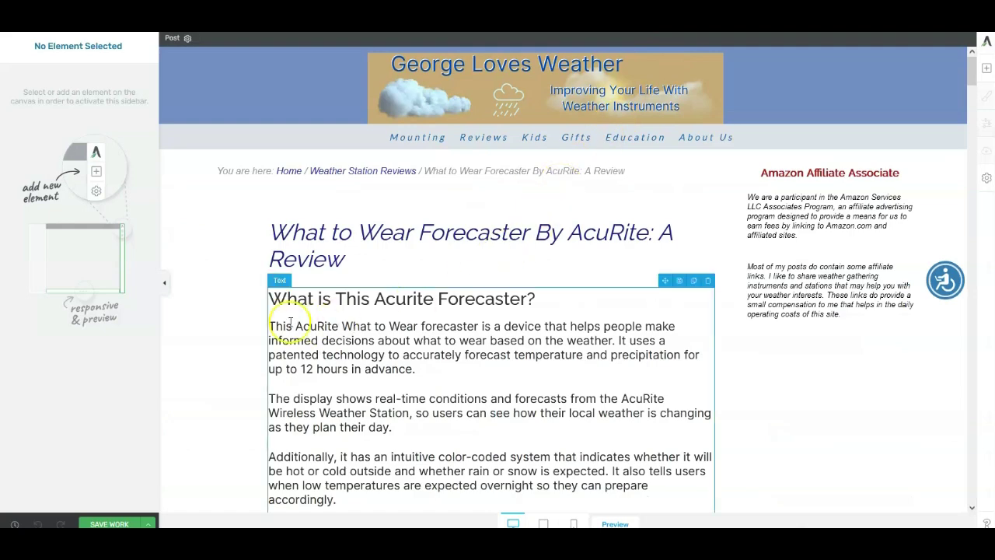
pyautogui.scroll(-4, 239, 284)
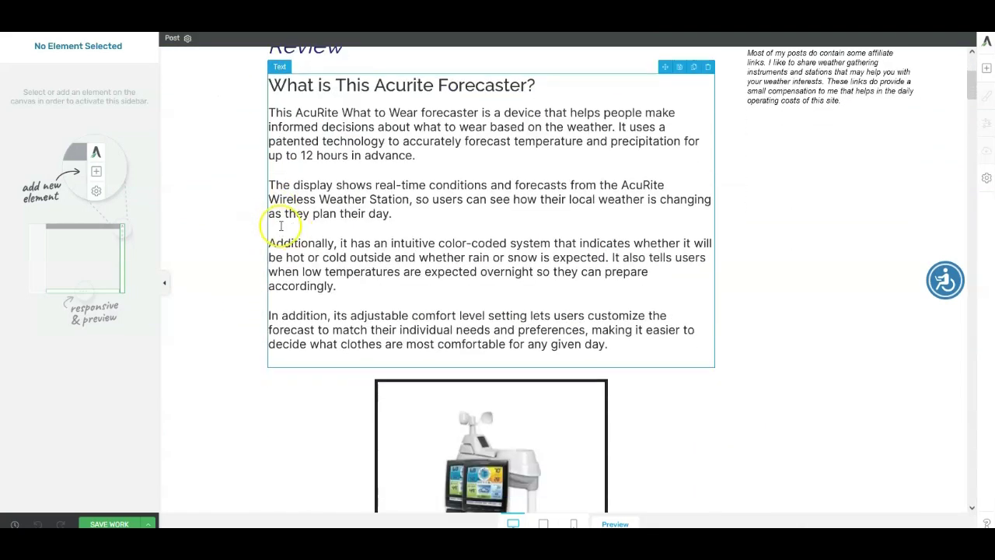
pyautogui.scroll(-3, 303, 249)
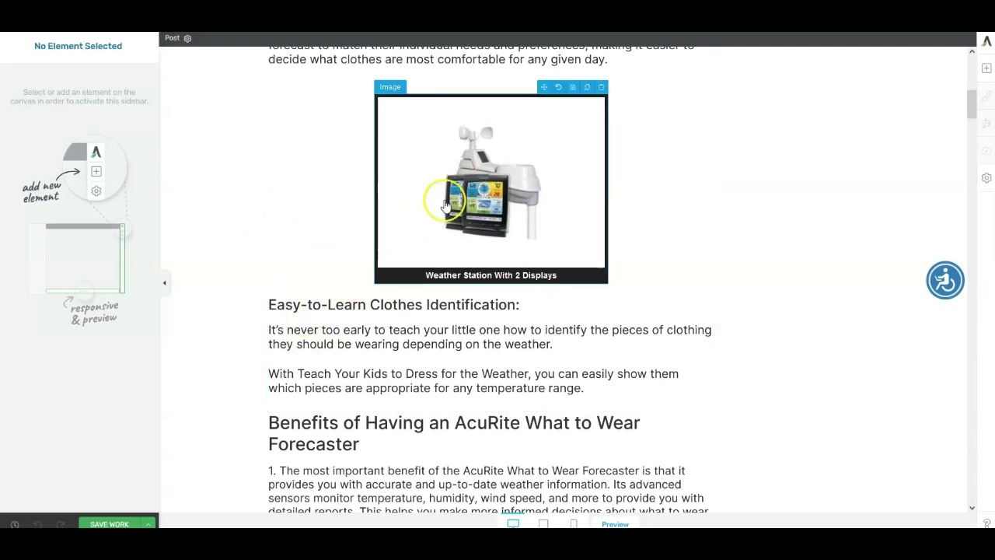
pyautogui.scroll(-1, 420, 334)
pyautogui.scroll(-5, 417, 342)
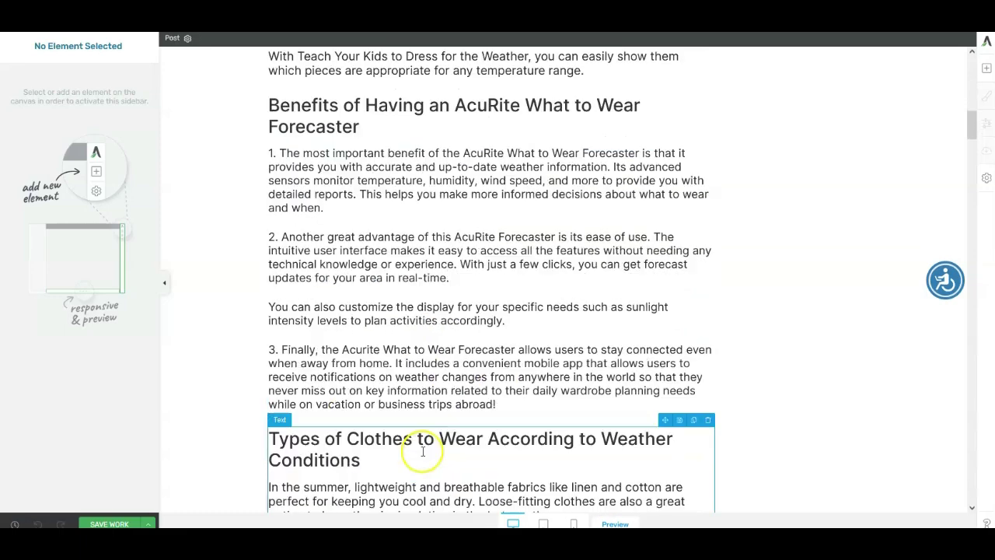
pyautogui.scroll(3, 544, 315)
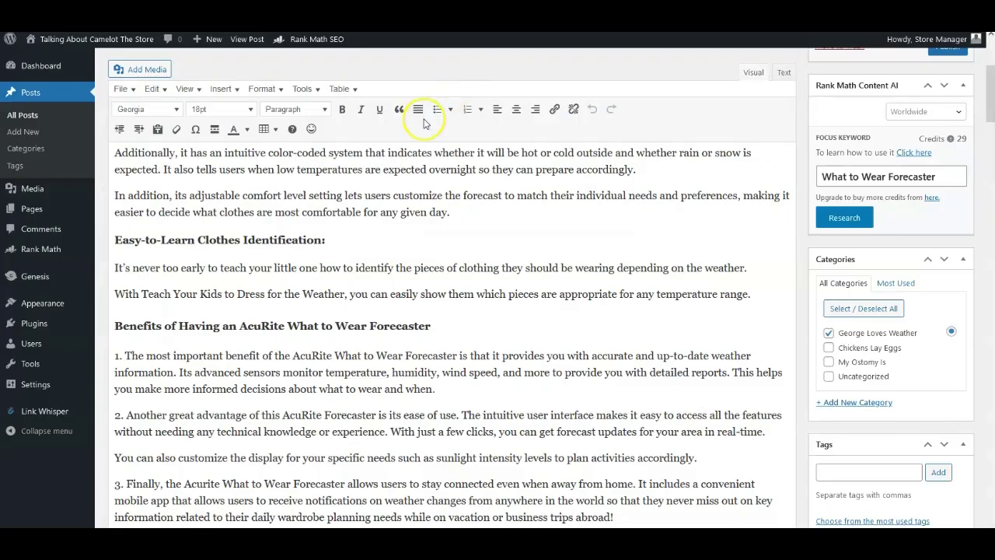
pyautogui.scroll(5, 389, 178)
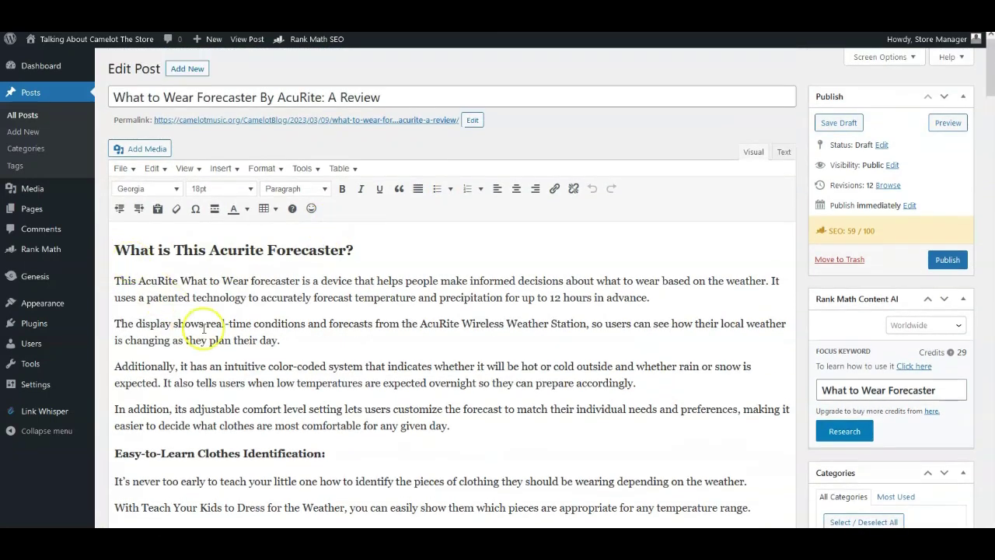